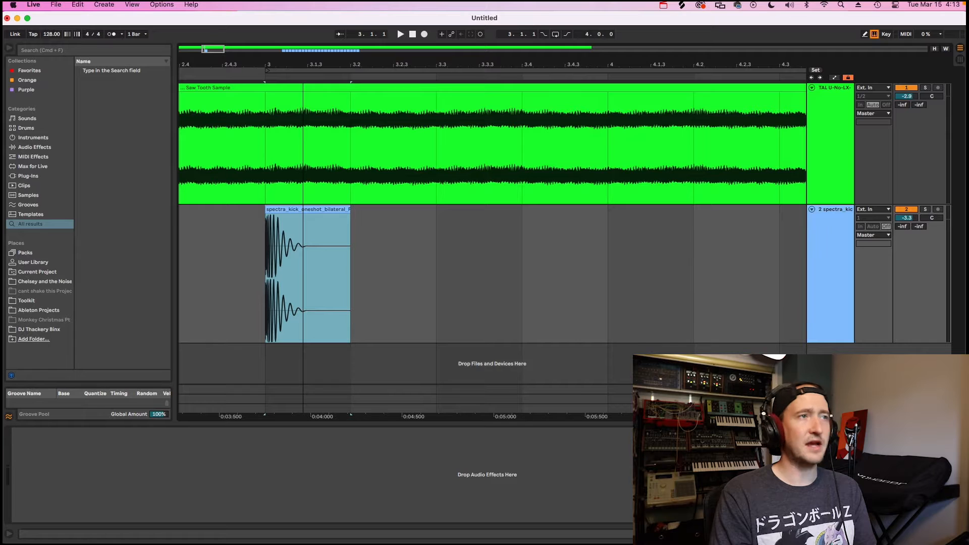
Audition the Saw Tooth Sample clip from its beginning and again from bar 3, together with the single kick.
drag(303, 65, 302, 78)
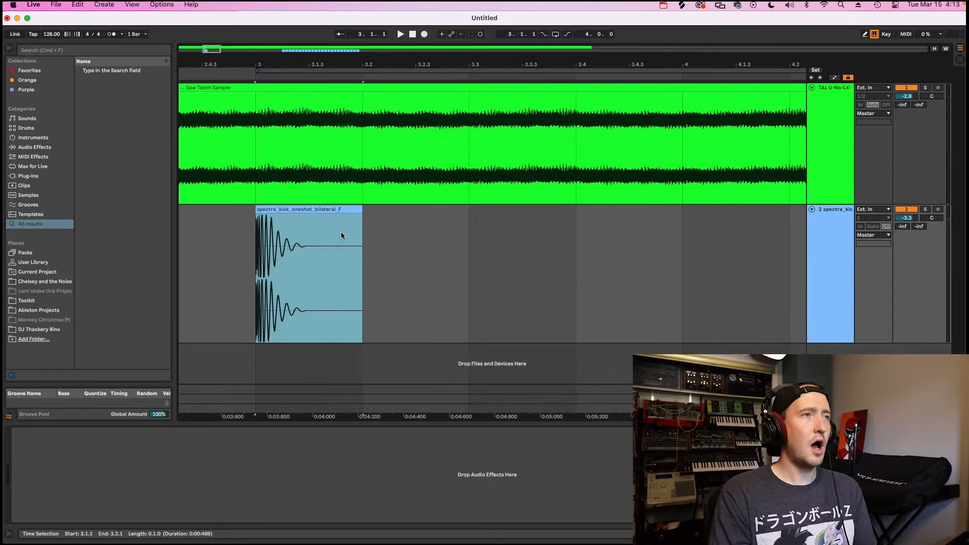
click(292, 87)
mouse_move(291, 64)
mouse_down()
mouse_move(428, 64)
mouse_move(302, 53)
mouse_up()
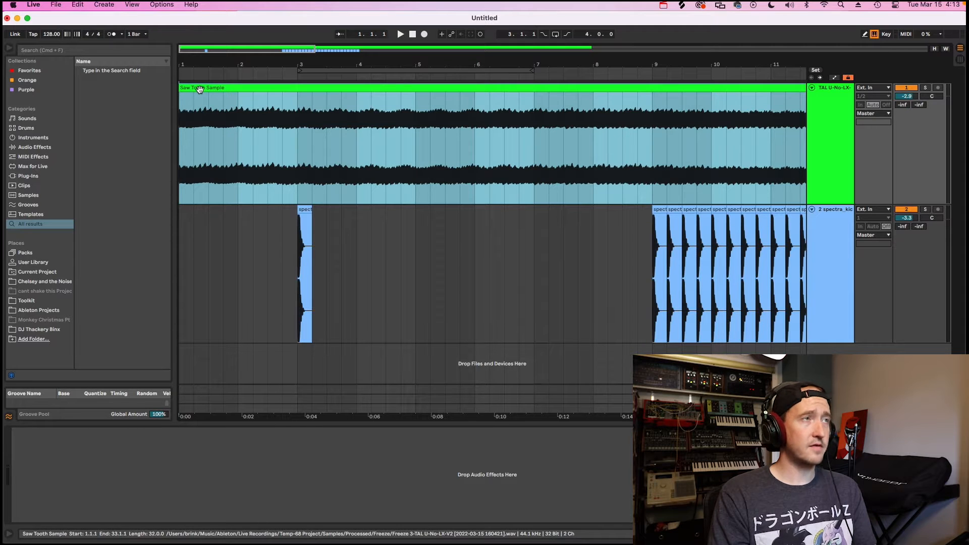
key(space)
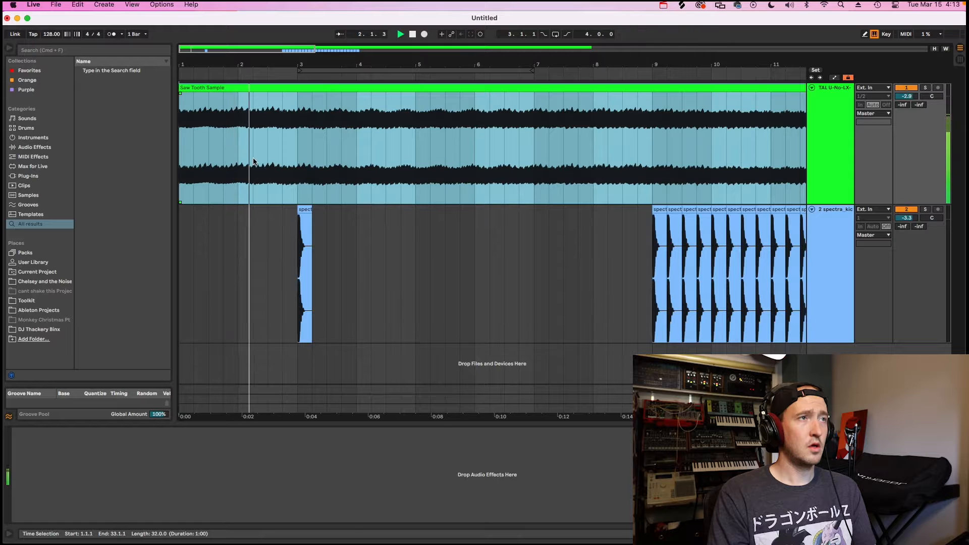
key(space)
click(298, 159)
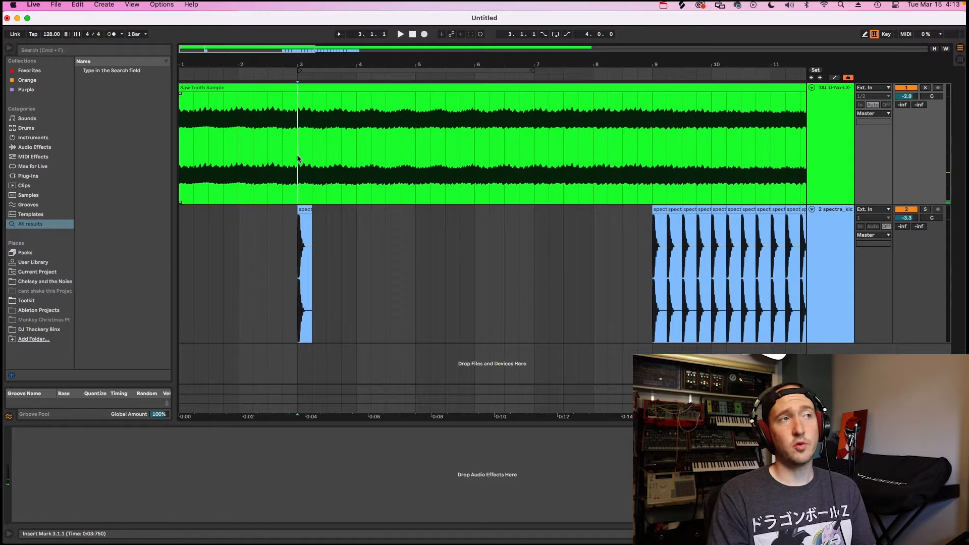
key(space)
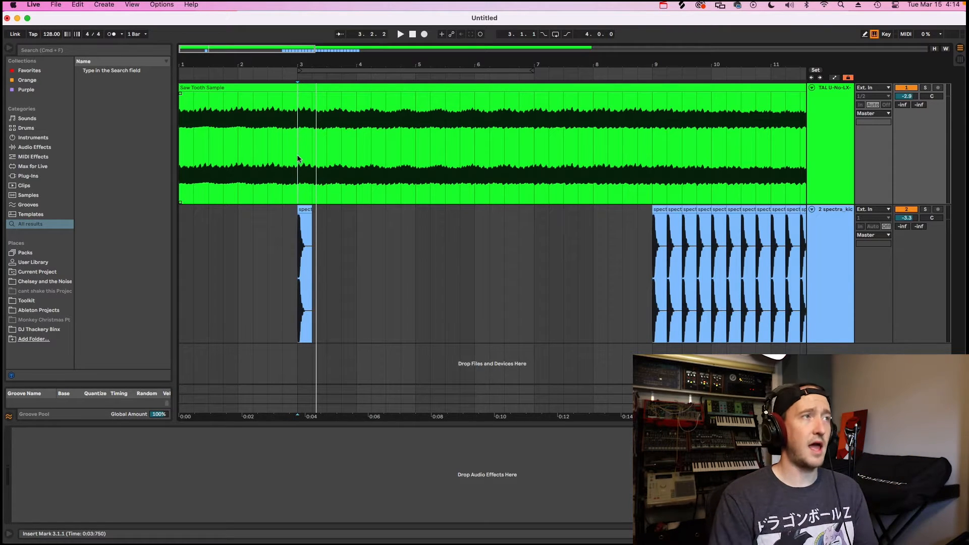
Search the audio effects for "compressor" and add the standard Compressor from Dynamics to the Saw Tooth Sample track.
click(78, 53)
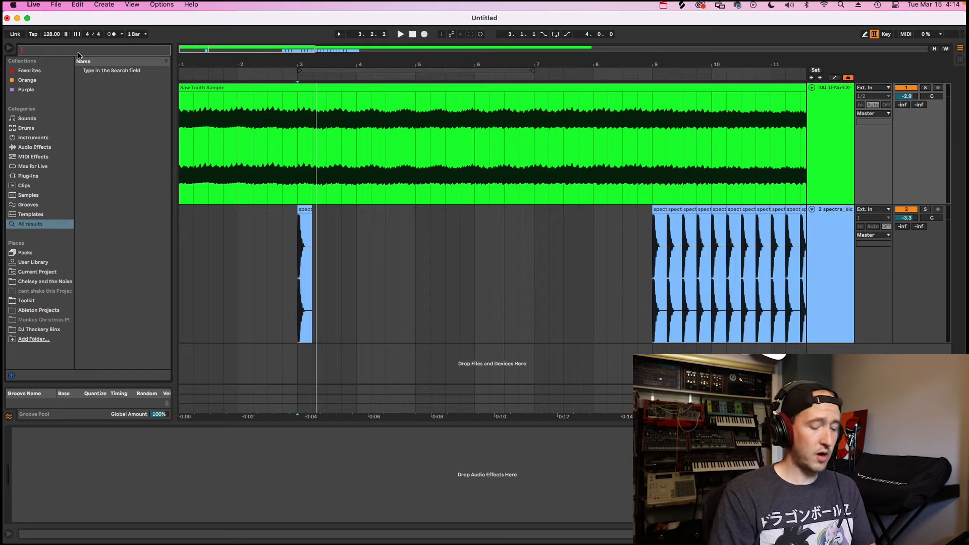
text(side chain)
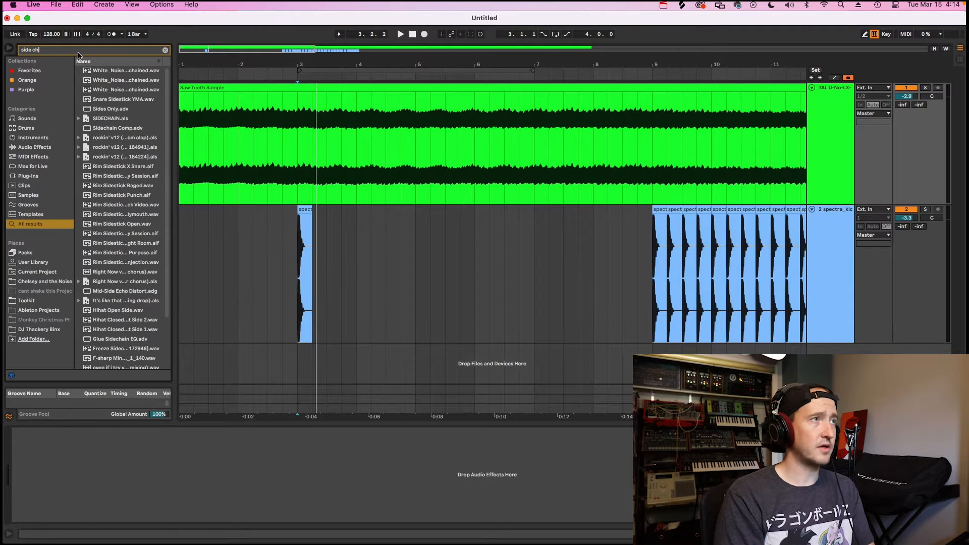
click(26, 148)
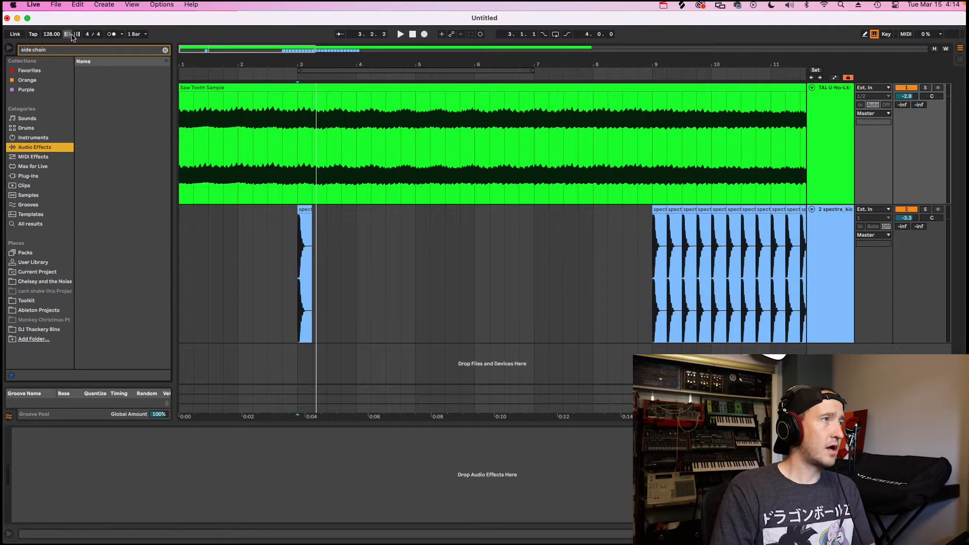
click(67, 53)
text(compressor)
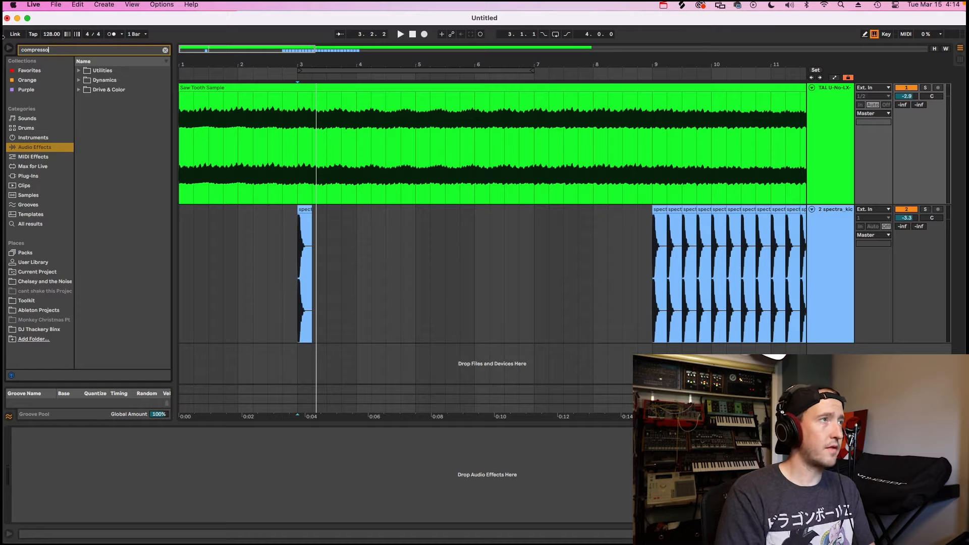
click(79, 80)
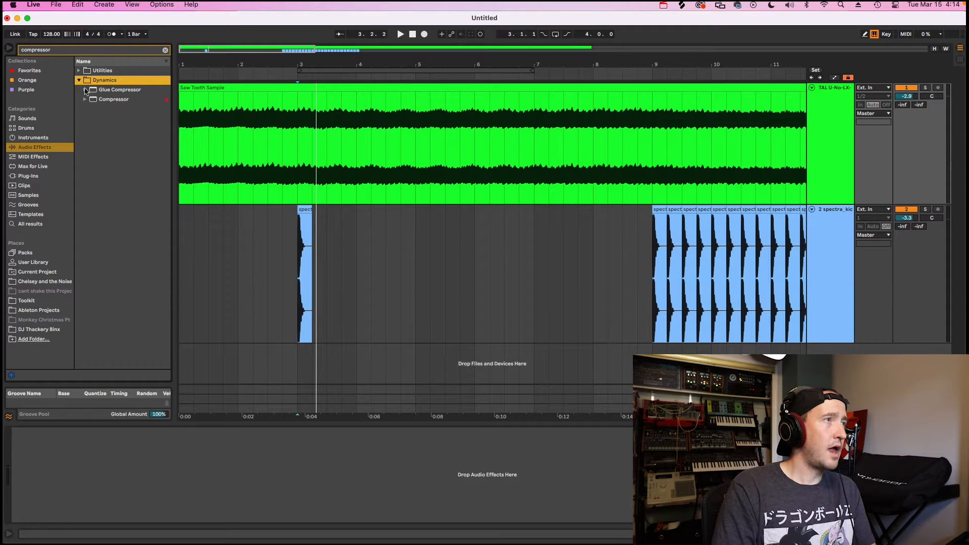
drag(95, 101, 190, 145)
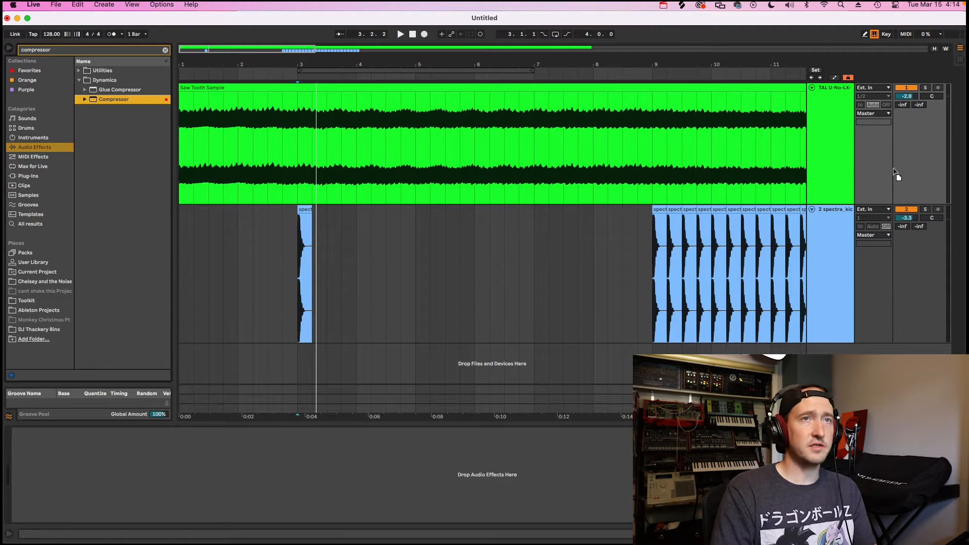
drag(835, 156, 836, 158)
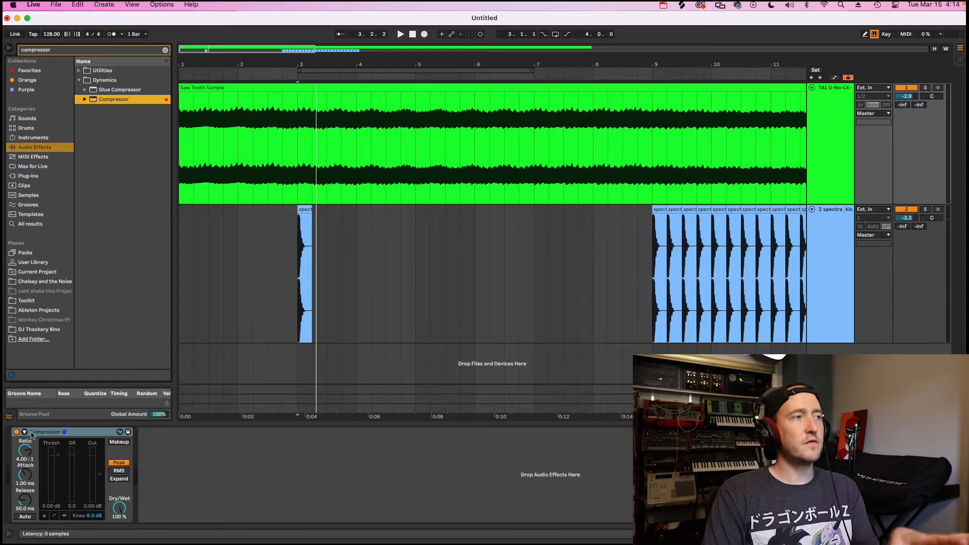
Enable the Compressor's sidechain and set its audio source to the 2-spectra kick oneshot bilateral F track.
click(25, 432)
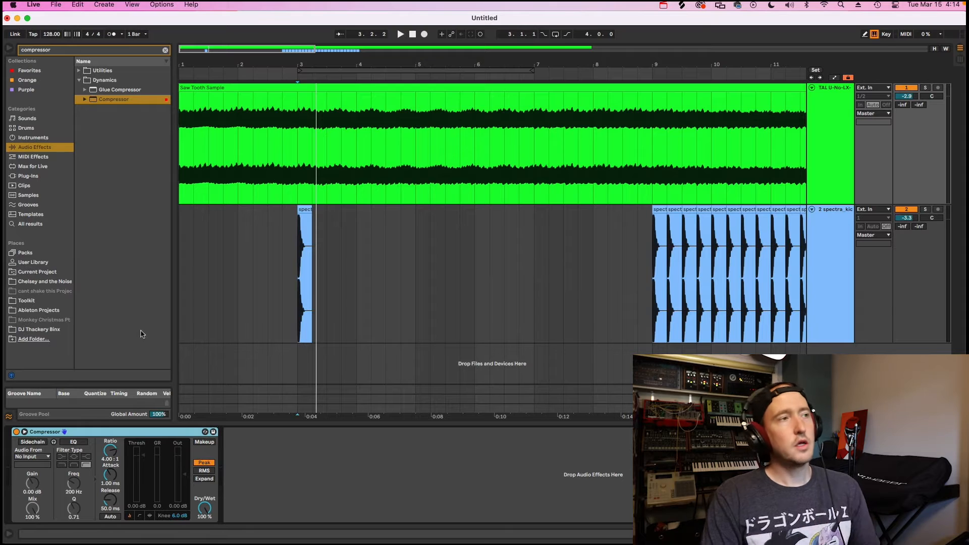
click(34, 442)
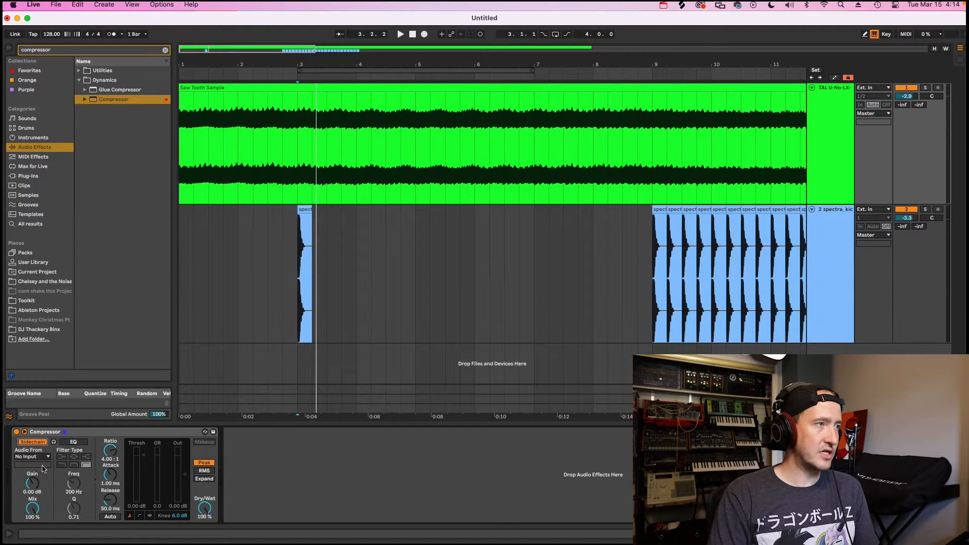
click(41, 458)
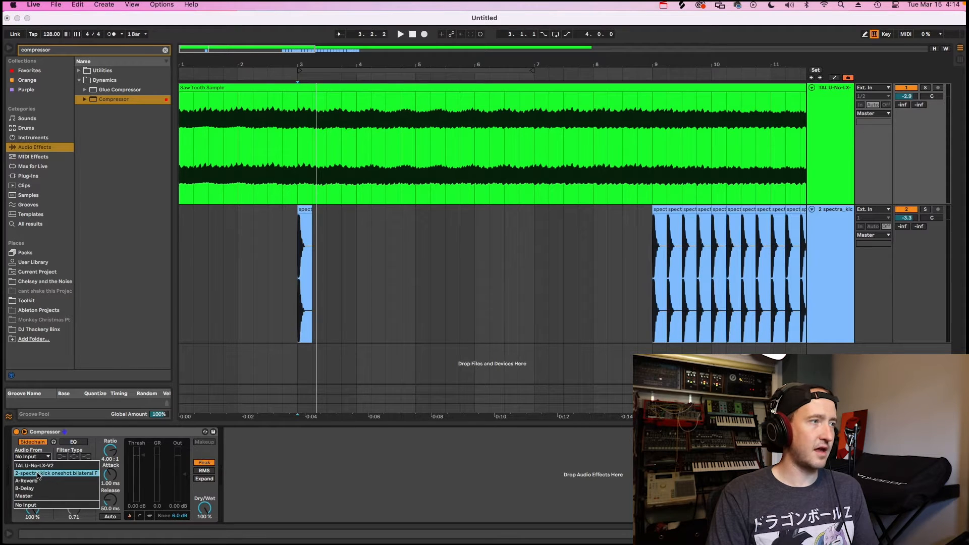
click(37, 474)
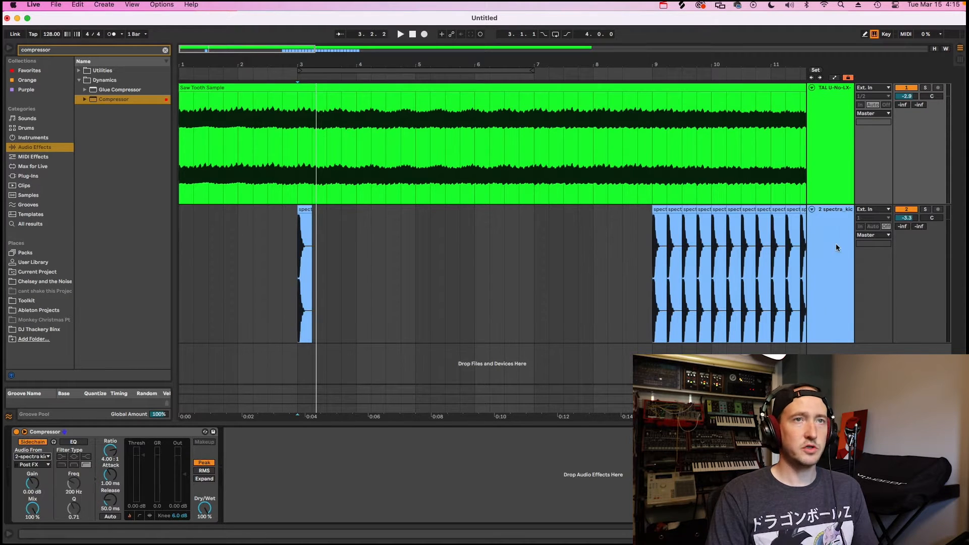
Play the saw and kick from bar 3 and lower the saw track's Compressor threshold to -13.4 dB.
click(831, 173)
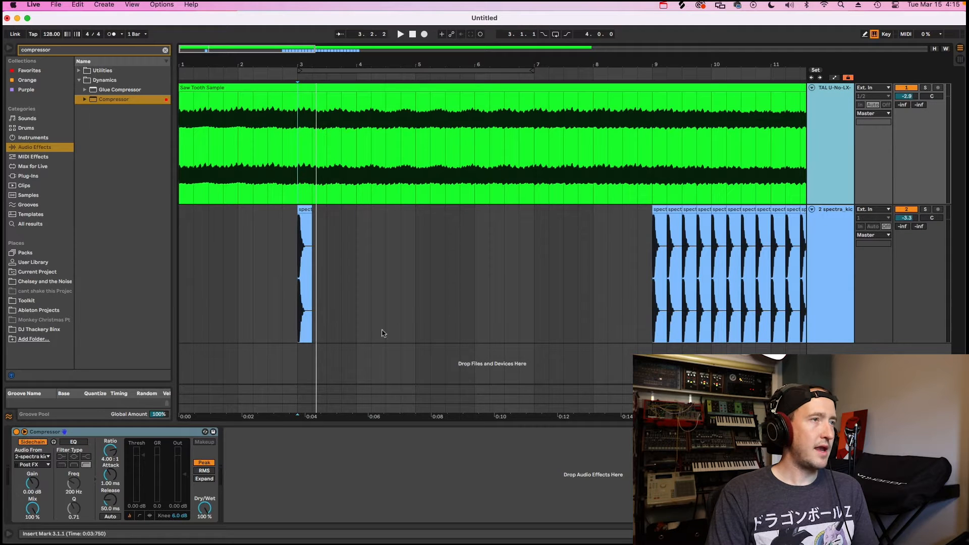
key(space)
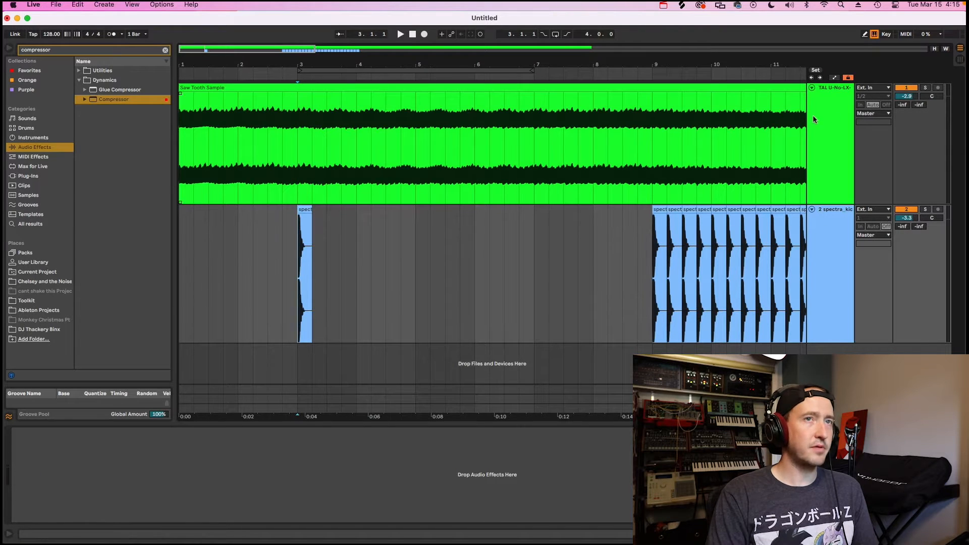
click(294, 145)
key(space)
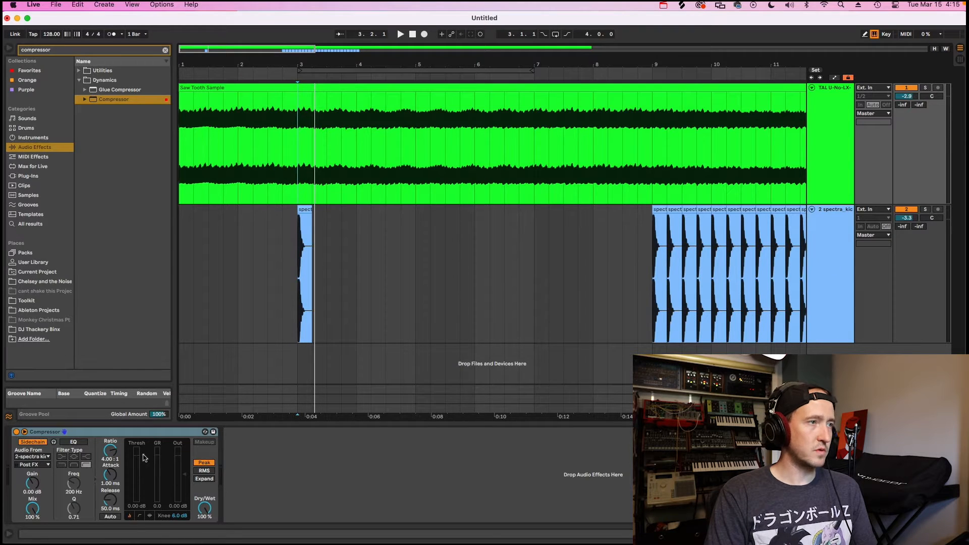
drag(145, 458, 145, 461)
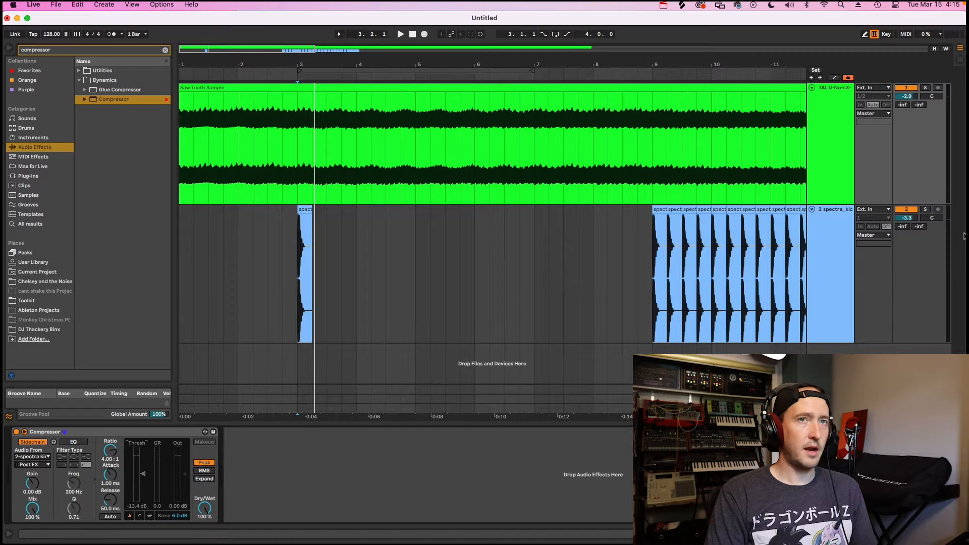
Solo the Saw Tooth Sample track and play it from bar 3 to hear the sidechain compression.
click(925, 87)
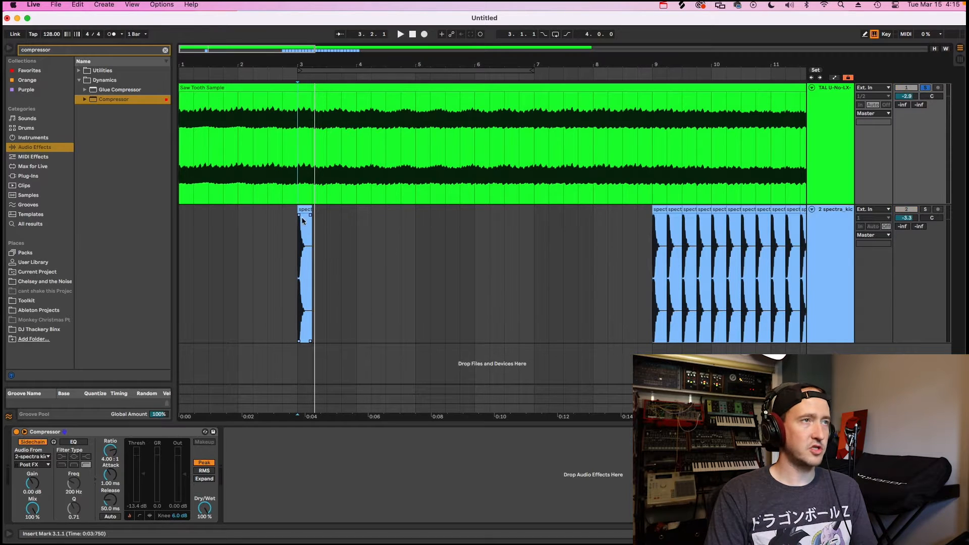
key(space)
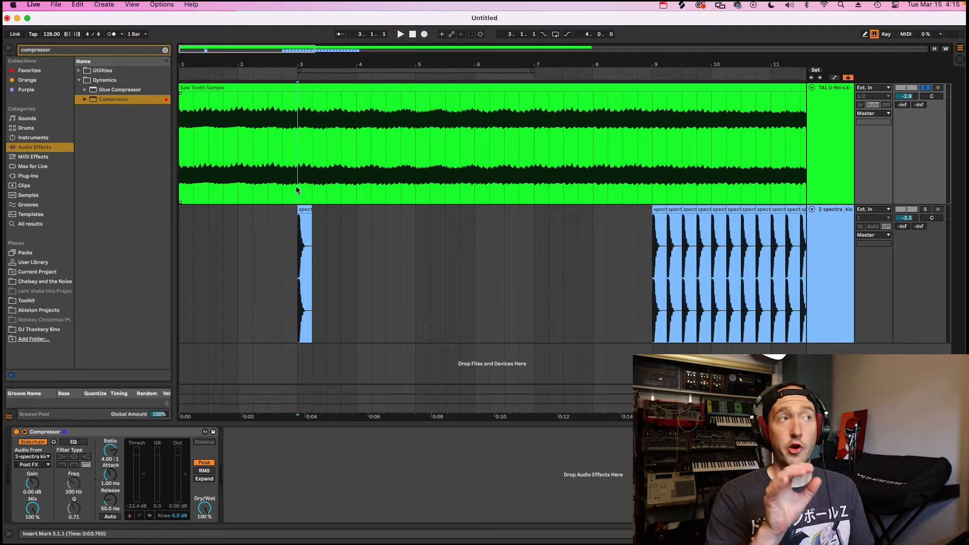
key(space)
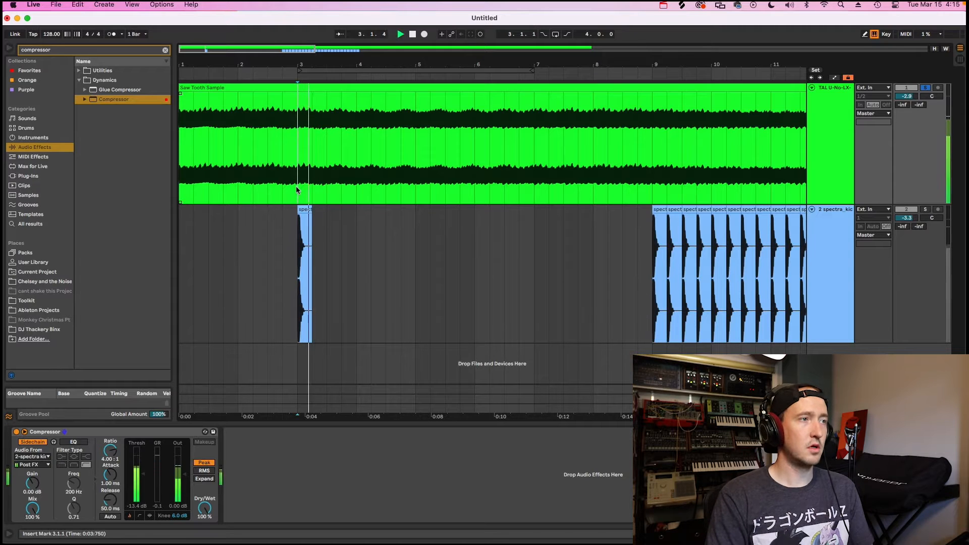
key(space)
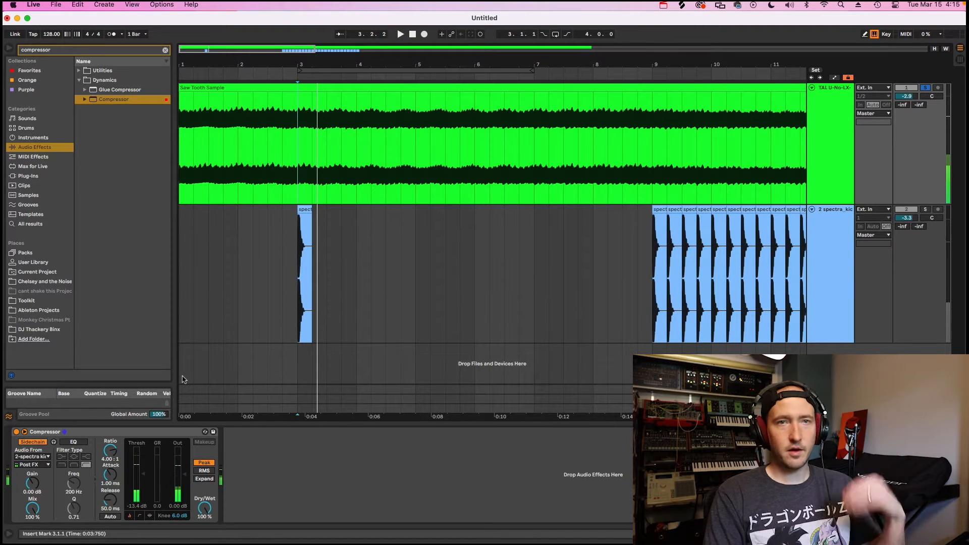
Lower the Compressor threshold to -29.0 dB and replay the soloed saw track from bar 3 several times.
drag(143, 475, 144, 492)
key(space)
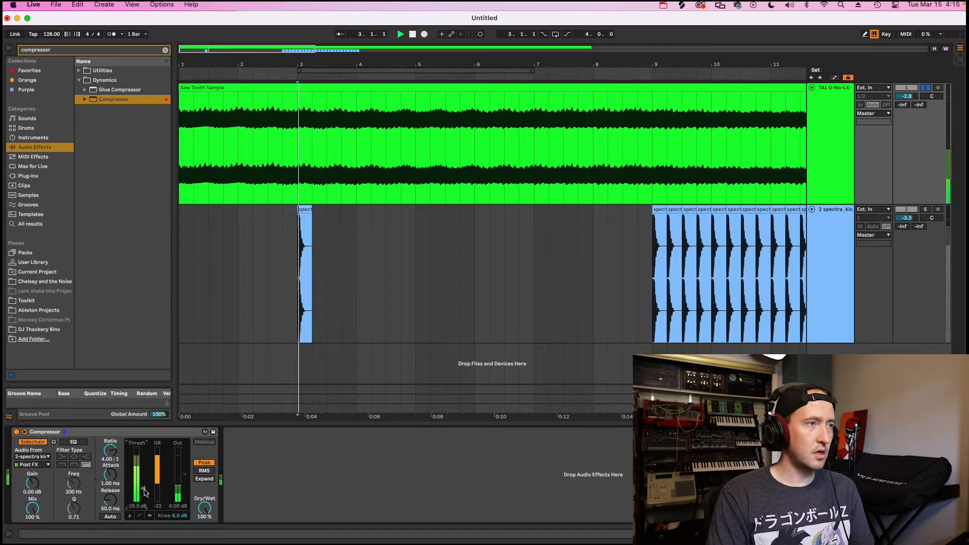
key(space)
key(space)
key(space)
key(space)
key(space)
key(space)
key(space)
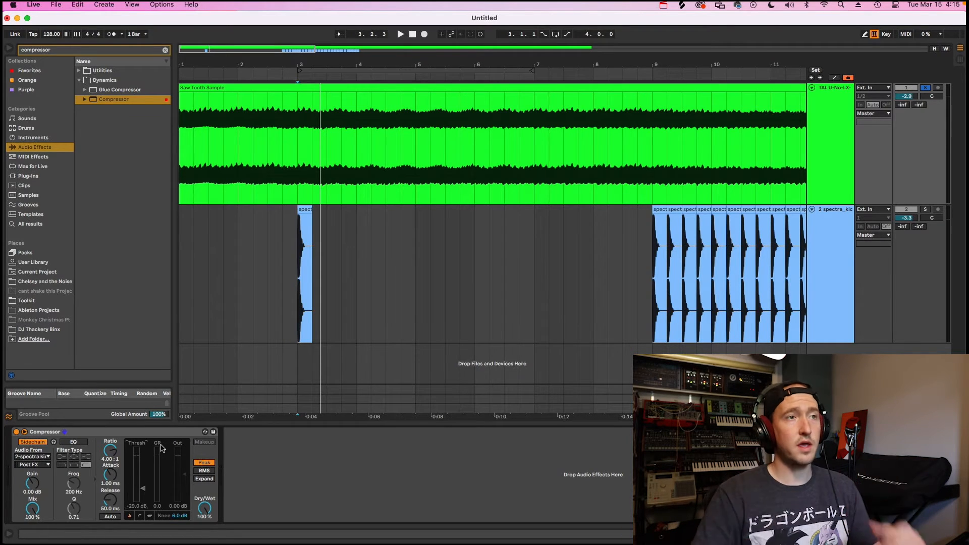
click(303, 185)
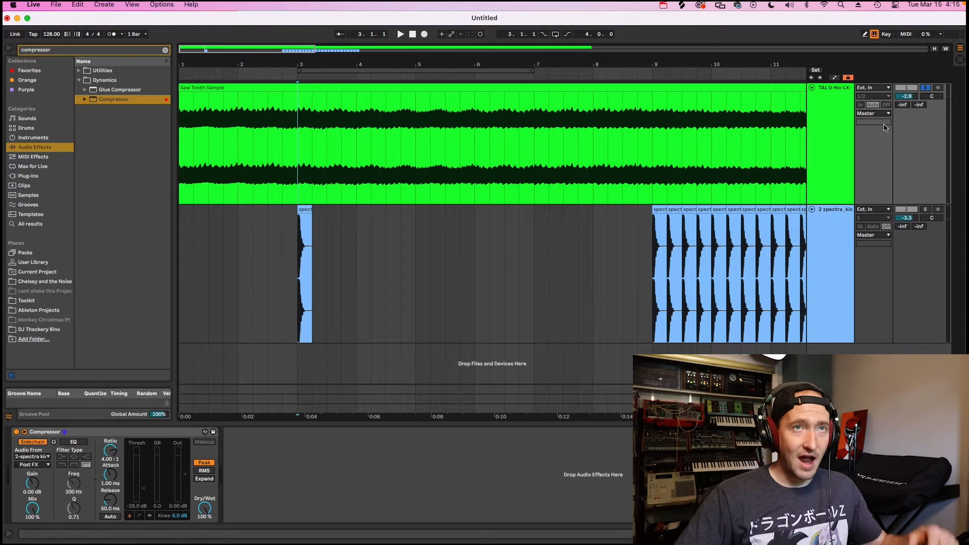
drag(755, 132, 195, 131)
click(430, 132)
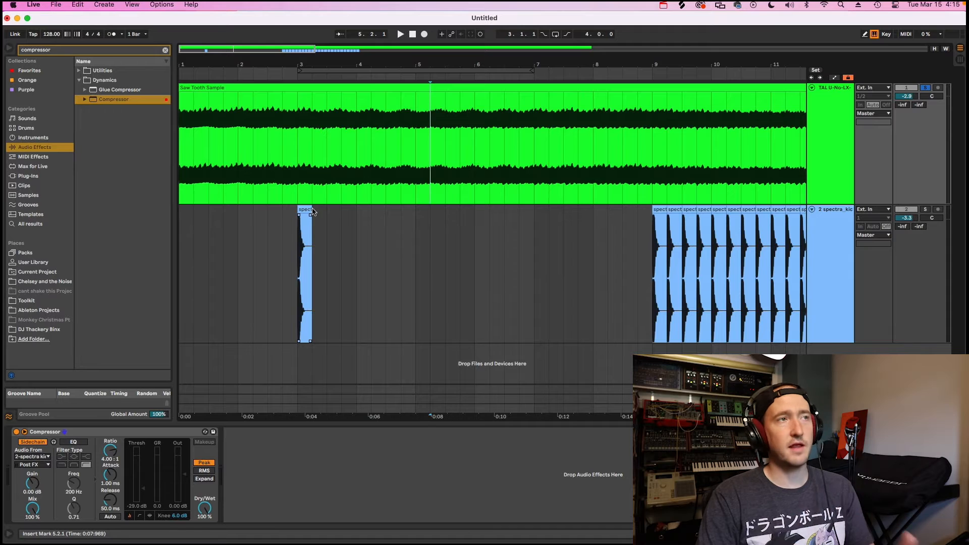
click(306, 161)
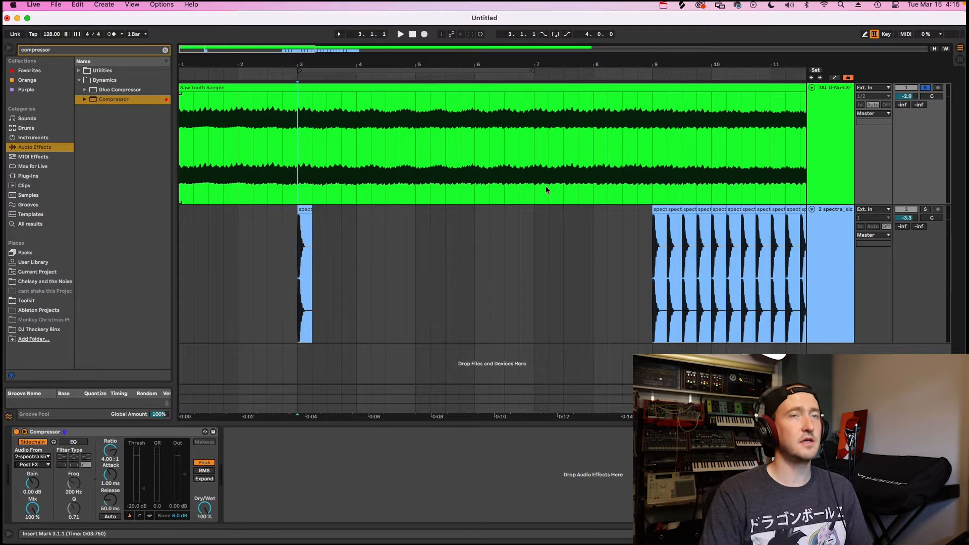
click(848, 170)
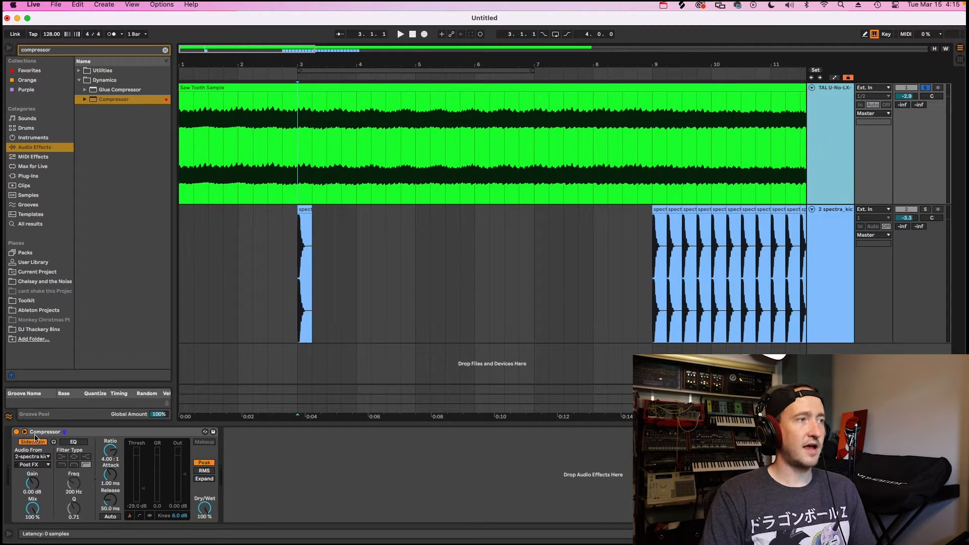
click(328, 141)
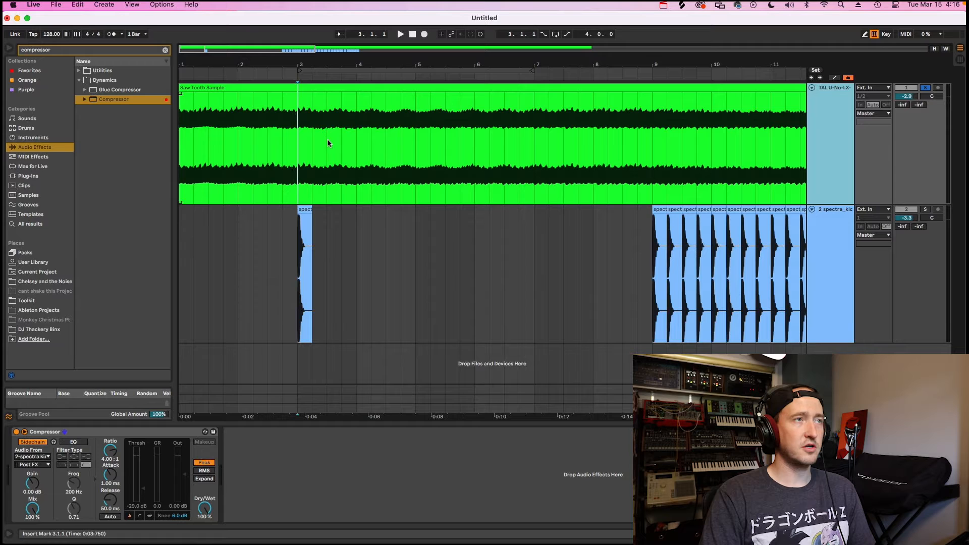
Play the soloed saw track from bar 3, set the Compressor attack to 0.01 ms and play it again.
click(293, 130)
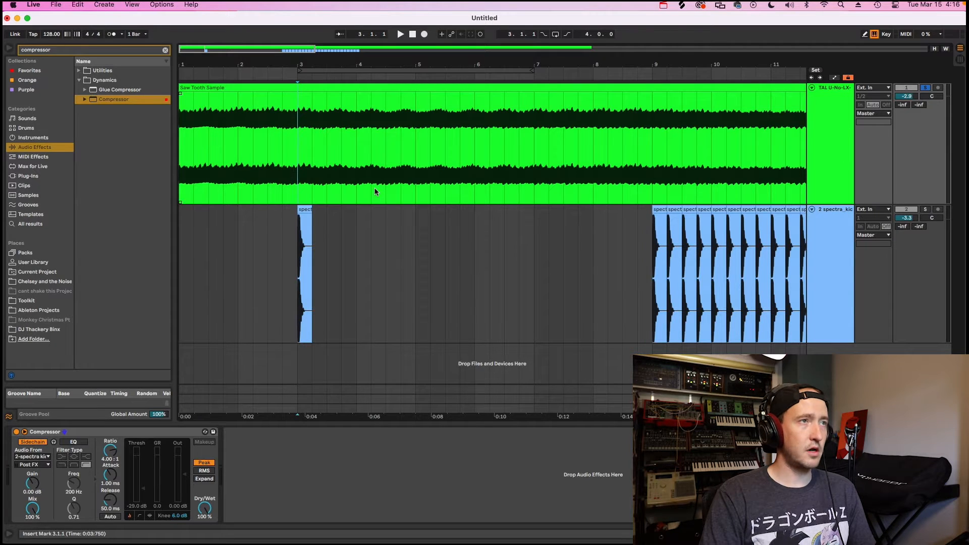
key(space)
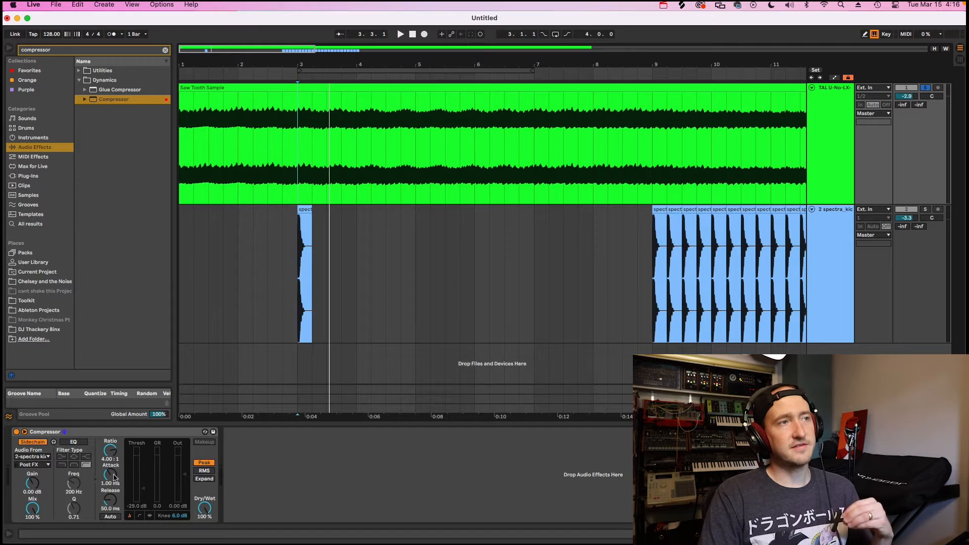
drag(110, 474, 110, 493)
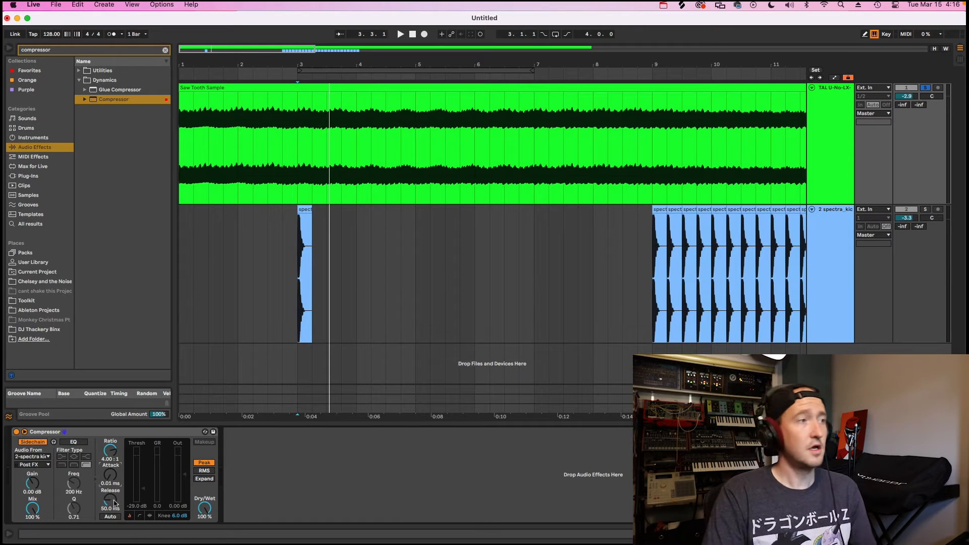
key(space)
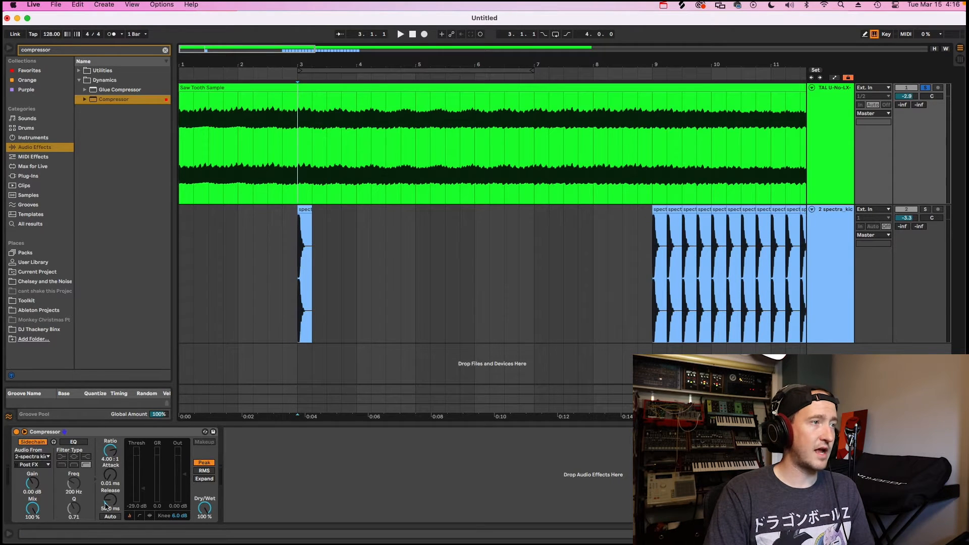
Play the soloed saw track from bar 3, raise its Compressor release to 835 ms and replay it several times.
key(space)
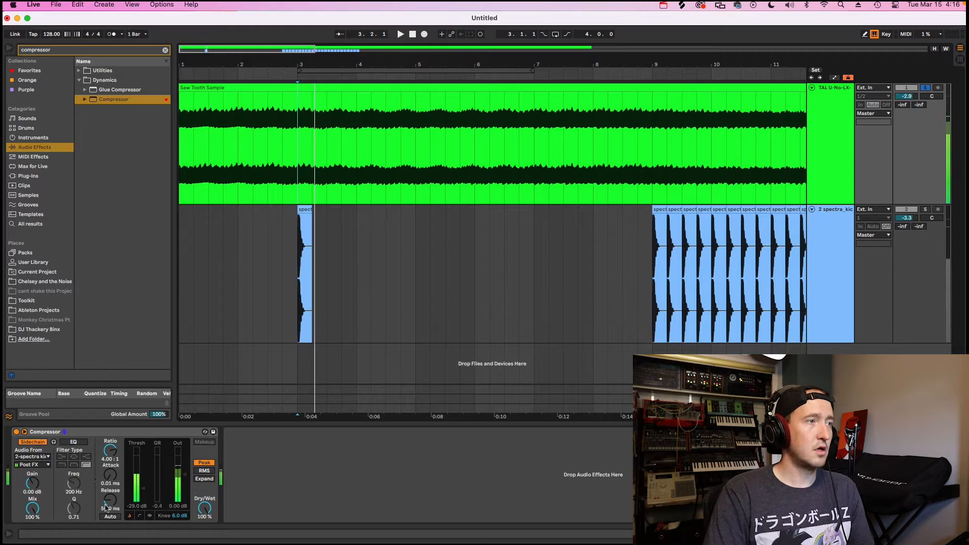
click(107, 504)
drag(107, 505, 107, 499)
key(space)
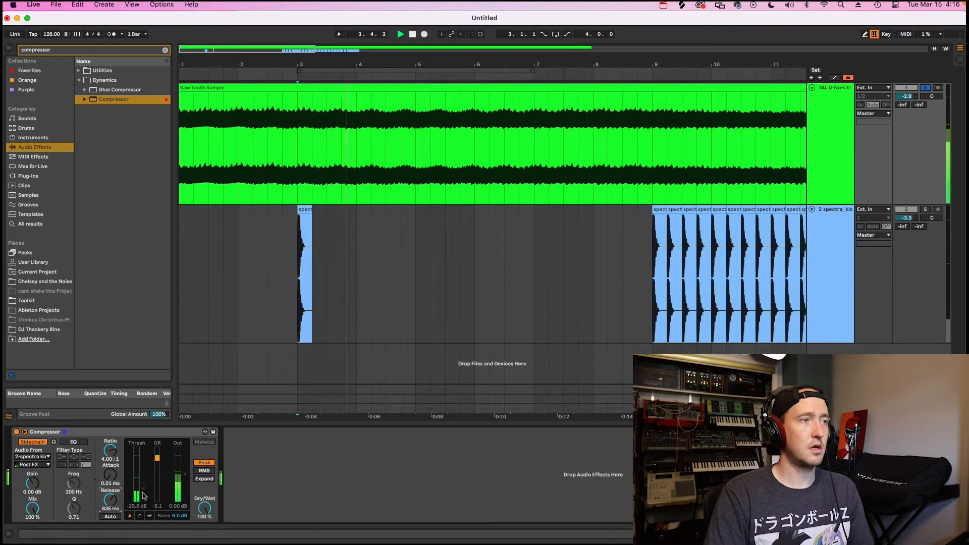
key(space)
key(space)
key(space)
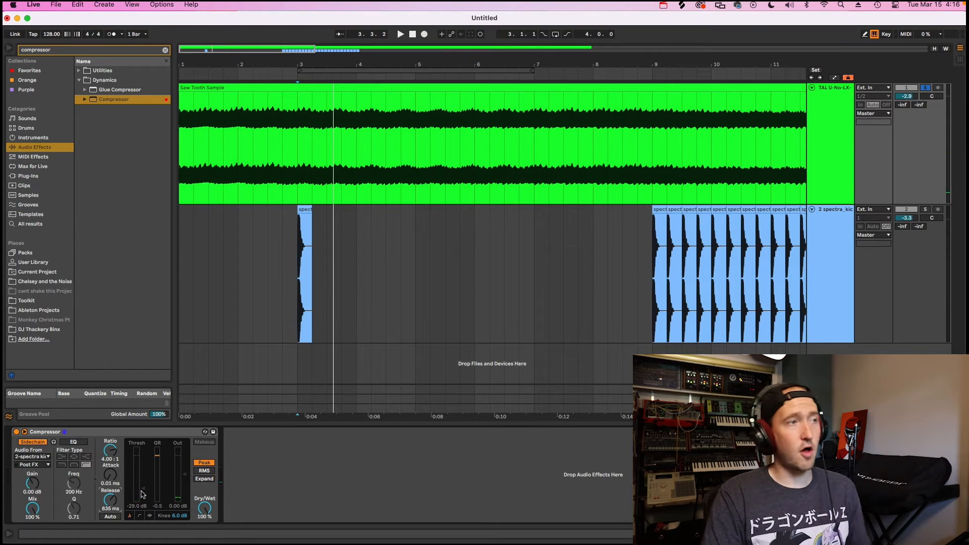
key(space)
key(space)
Set the saw track's Compressor release to 308 ms and play the repeating kick section from bar 9.
click(656, 286)
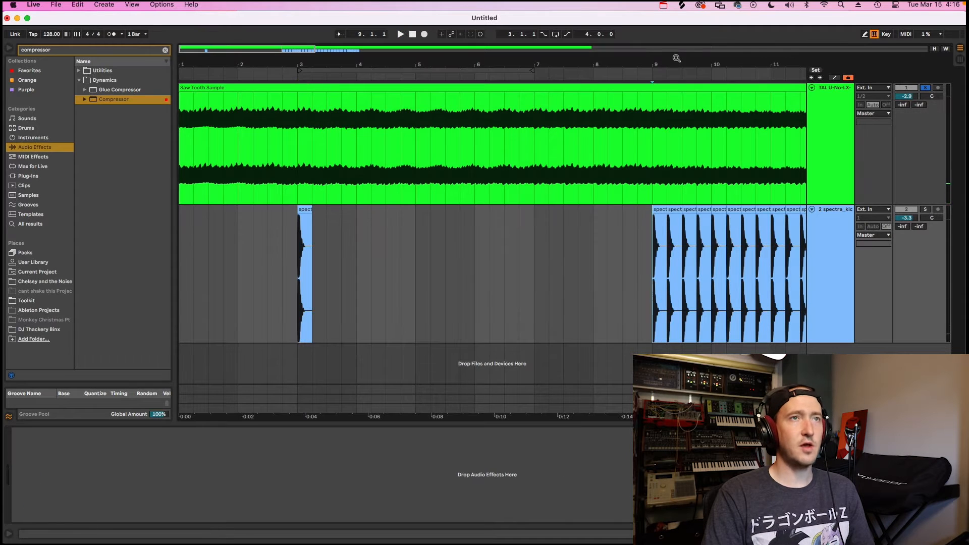
scroll(676, 58, right, 10)
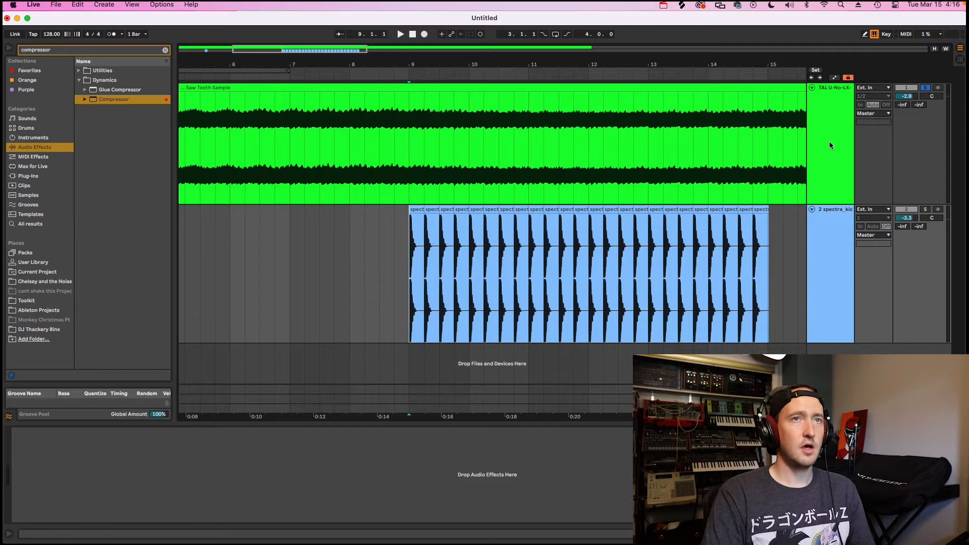
click(828, 147)
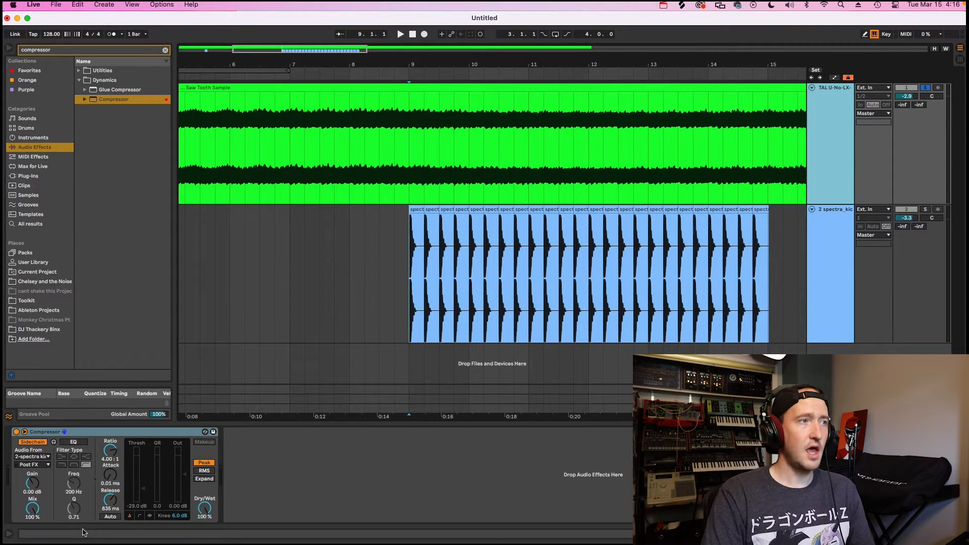
drag(108, 503, 108, 509)
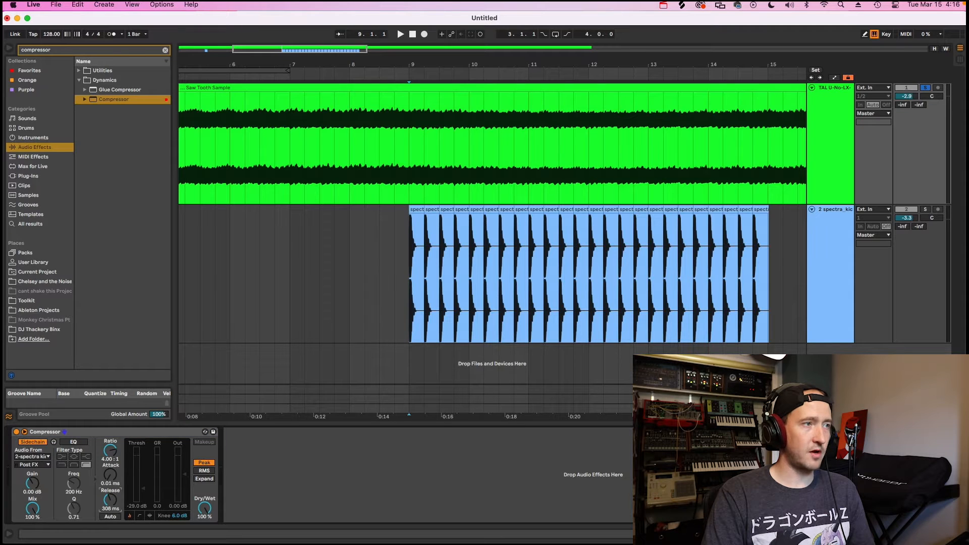
key(space)
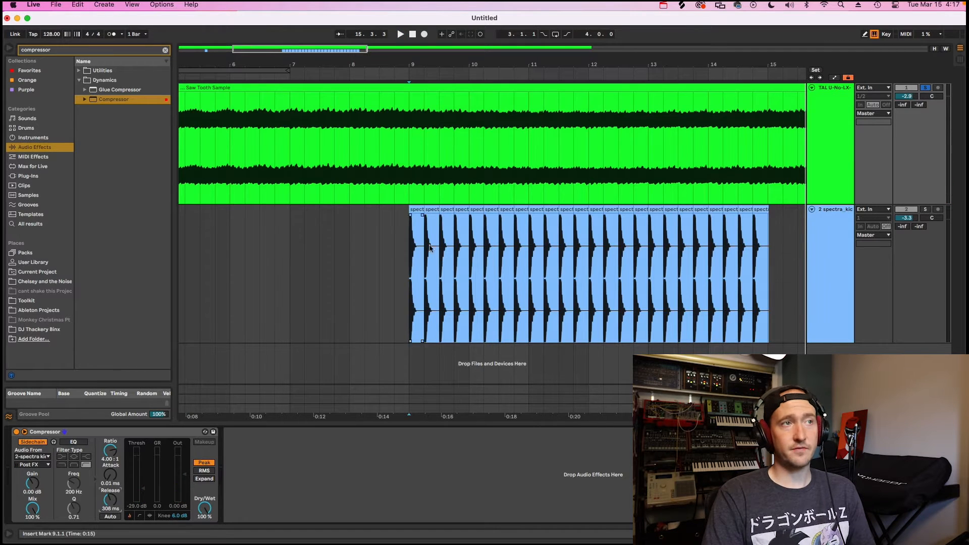
key(space)
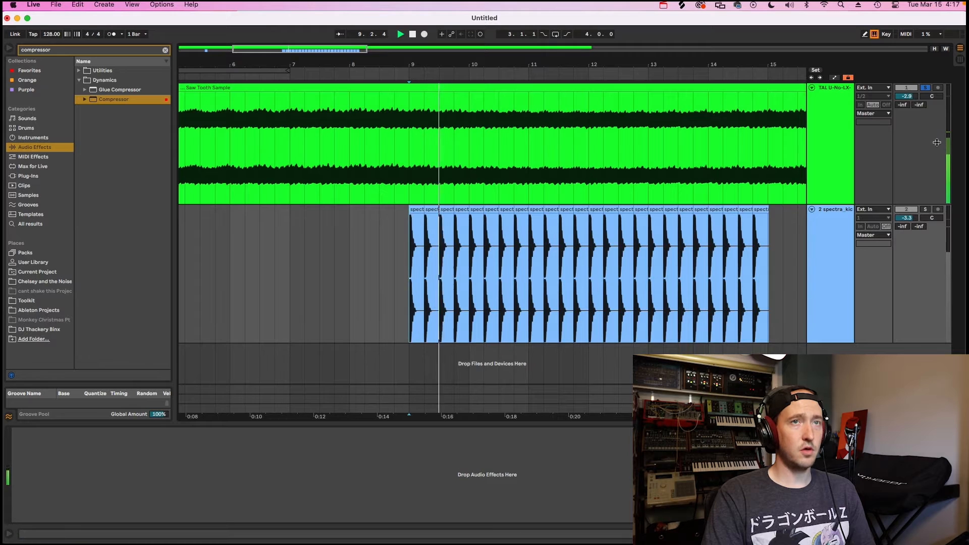
Try a Compressor release of 1.19 s on the saw track from bar 9, and return the release to 308 ms.
click(829, 144)
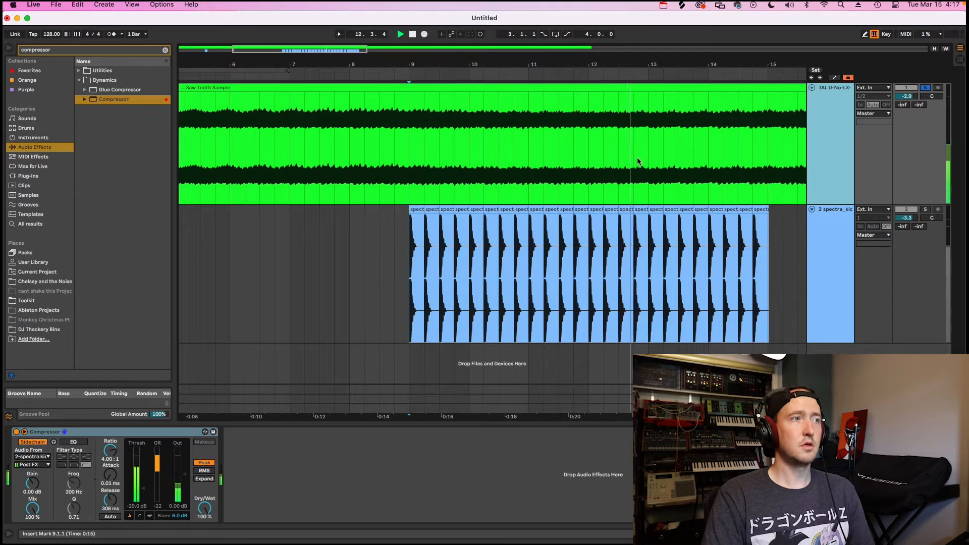
key(space)
drag(112, 499, 112, 501)
key(space)
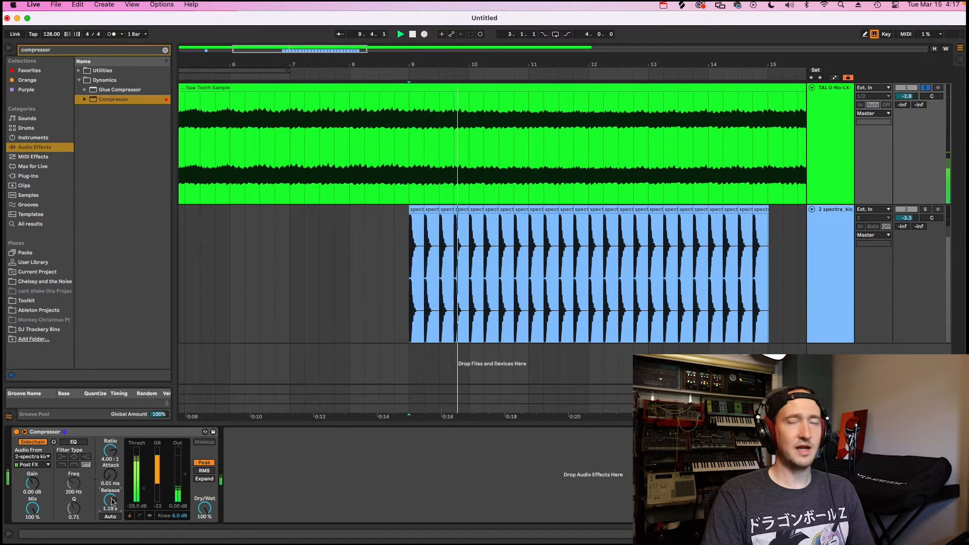
key(space)
drag(112, 501, 112, 503)
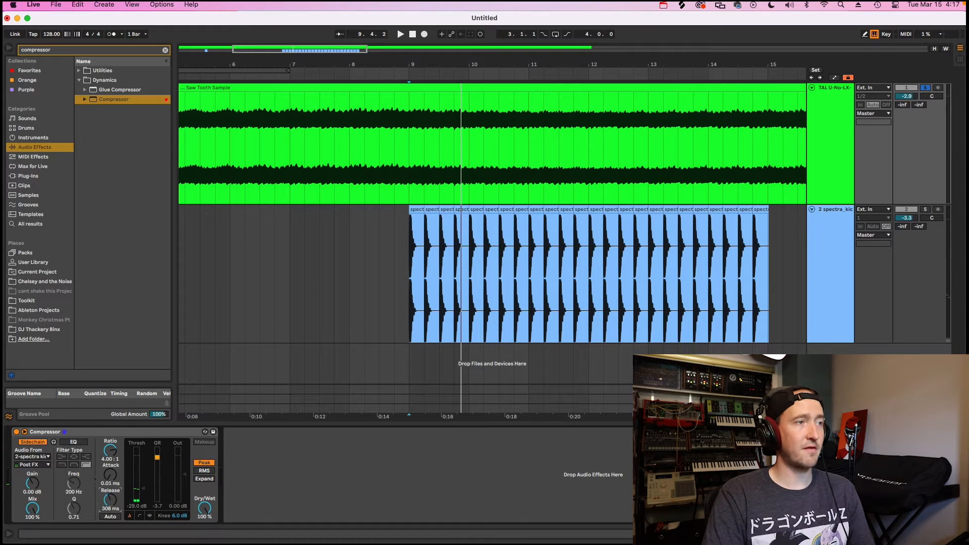
Lower the saw track's Compressor release to 129 ms while playing from bar 9, and unsolo the track.
key(space)
drag(112, 502, 112, 506)
key(space)
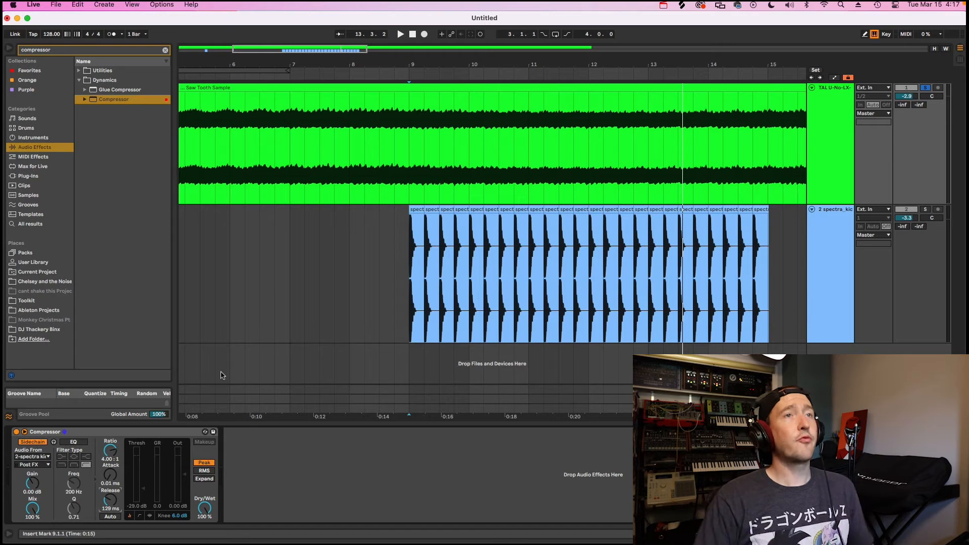
click(926, 89)
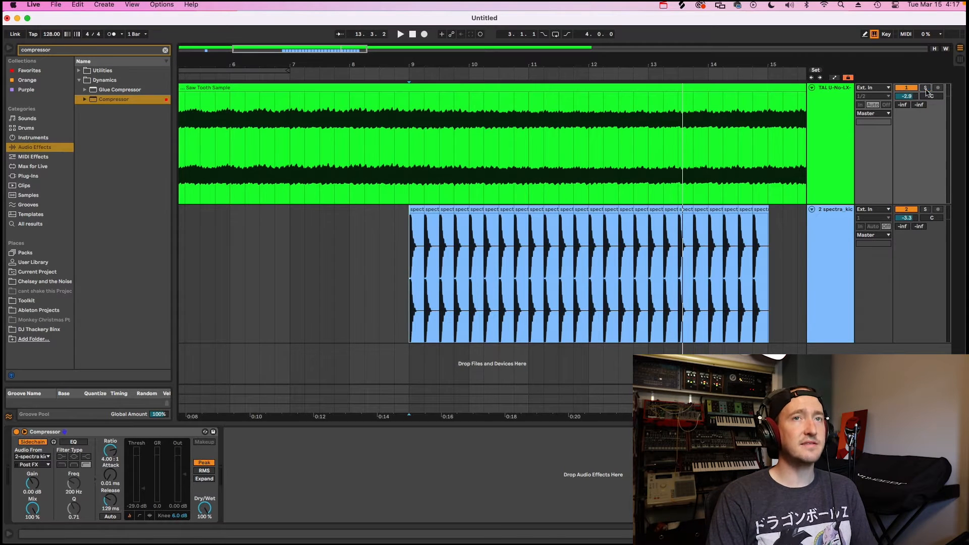
click(842, 230)
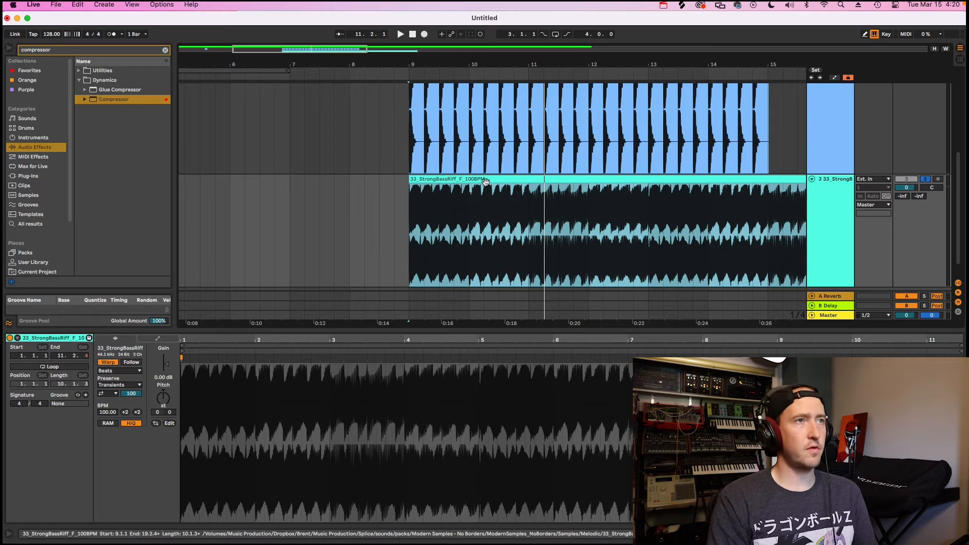
Play the soloed 33_StrongBassRiff clip and set its warp mode to Complex Pro.
key(space)
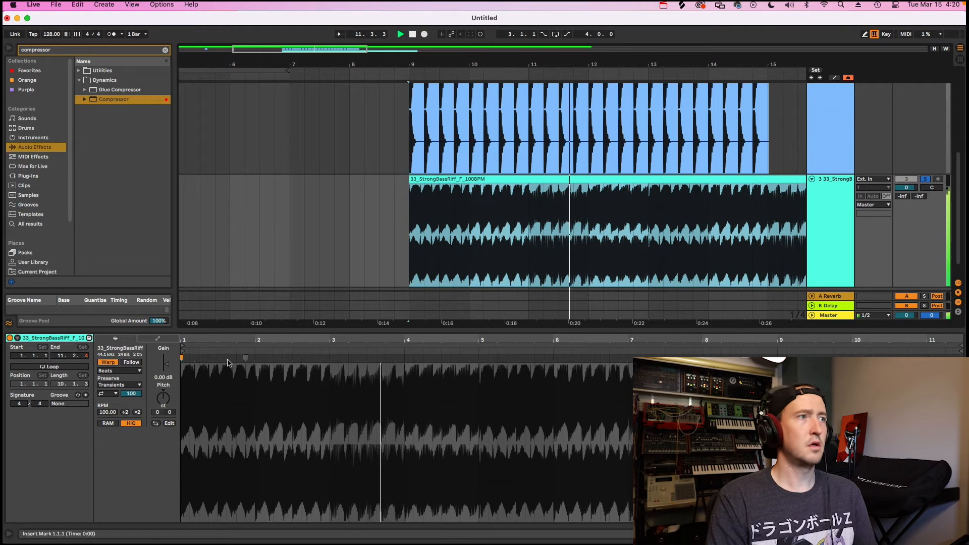
click(138, 372)
click(131, 417)
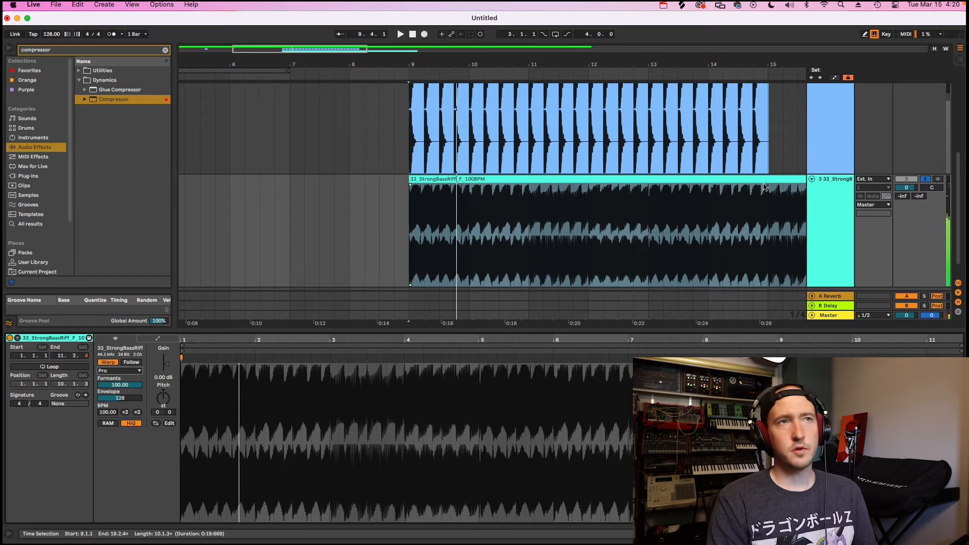
Solo the kick track as well and play it together with the bass riff from bar 9.
scroll(765, 186, up, 5)
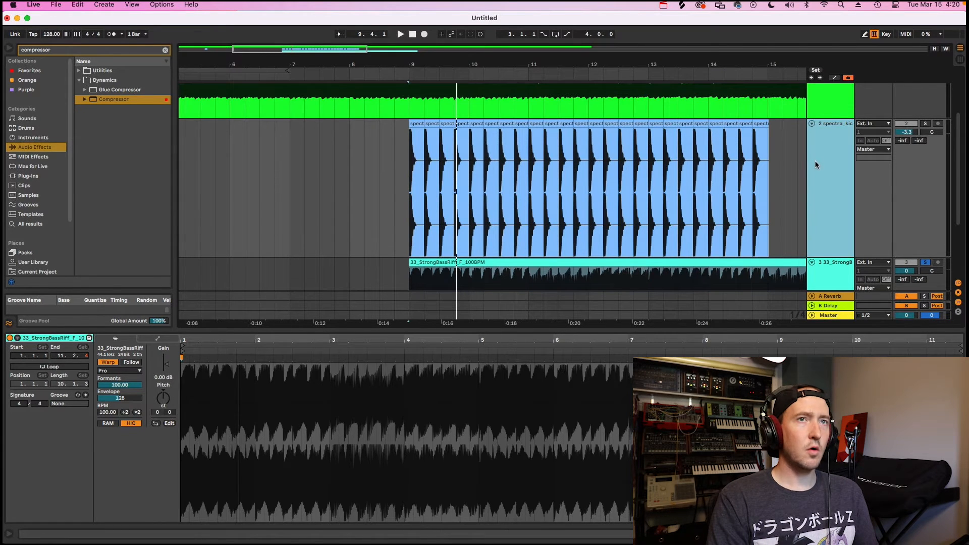
scroll(828, 134, up, 2)
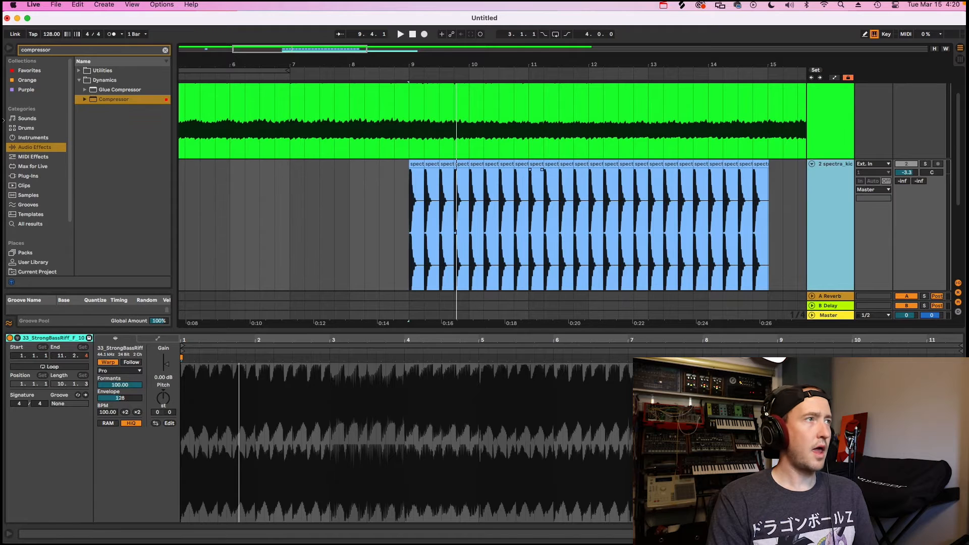
click(925, 165)
scroll(931, 168, down, 1)
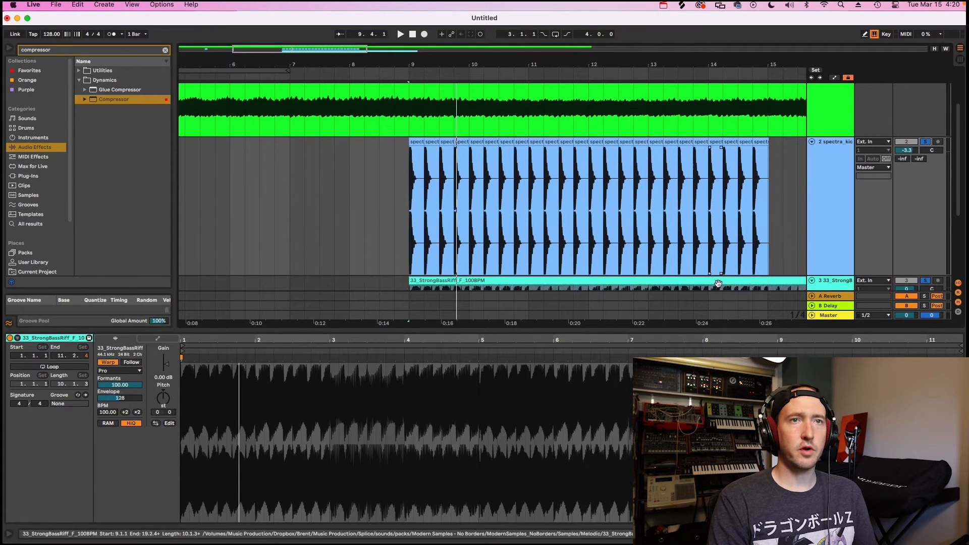
click(411, 183)
key(space)
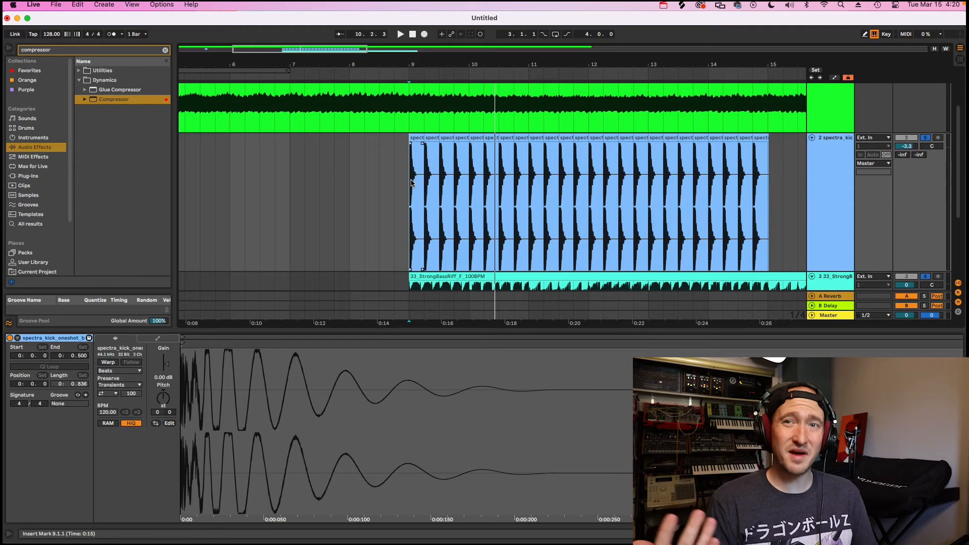
key(space)
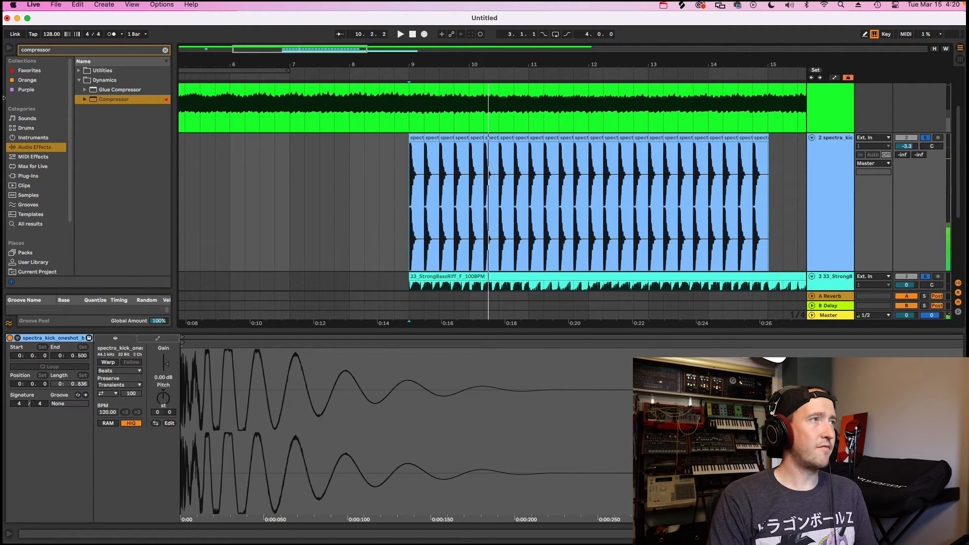
Add a Compressor to the bass riff track and enable its sidechain with the 2-spectra kick track as the audio source.
drag(482, 297, 511, 297)
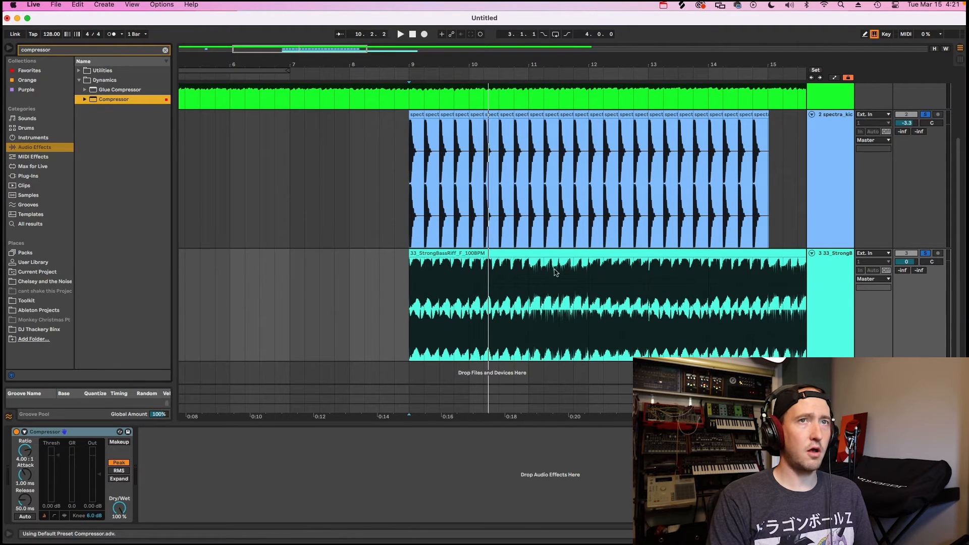
click(24, 431)
click(32, 442)
click(34, 456)
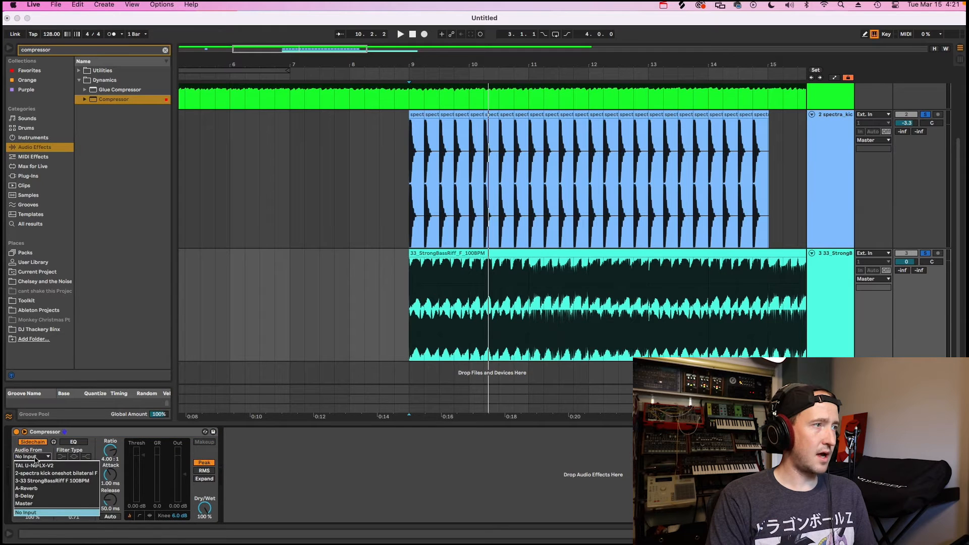
click(52, 474)
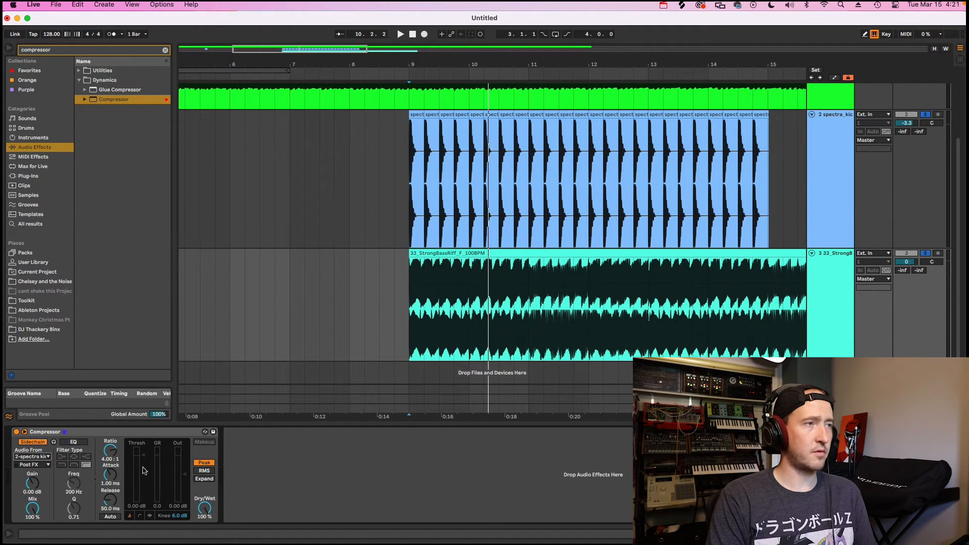
Play the soloed bass riff track from bar 9 with its Compressor shown to hear the sidechain compression.
key(space)
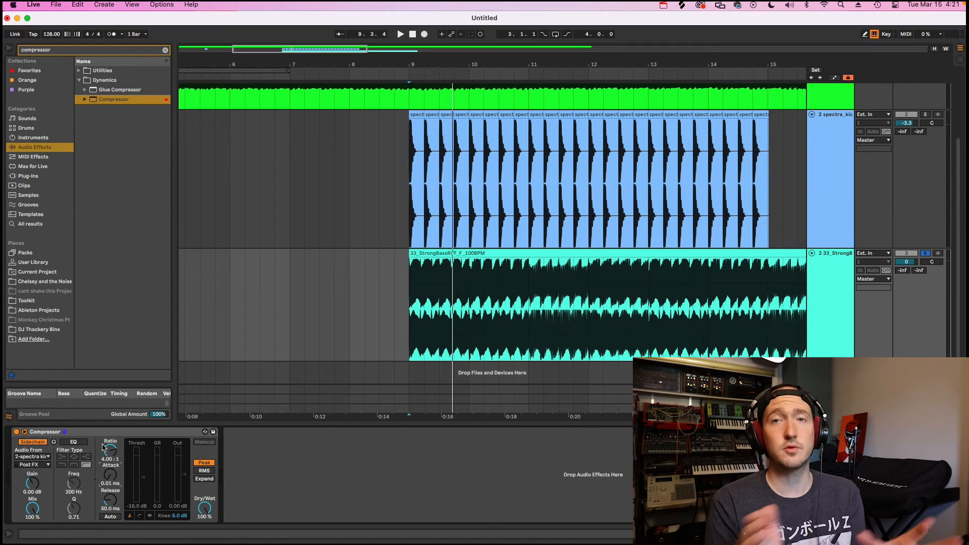
click(414, 239)
click(835, 268)
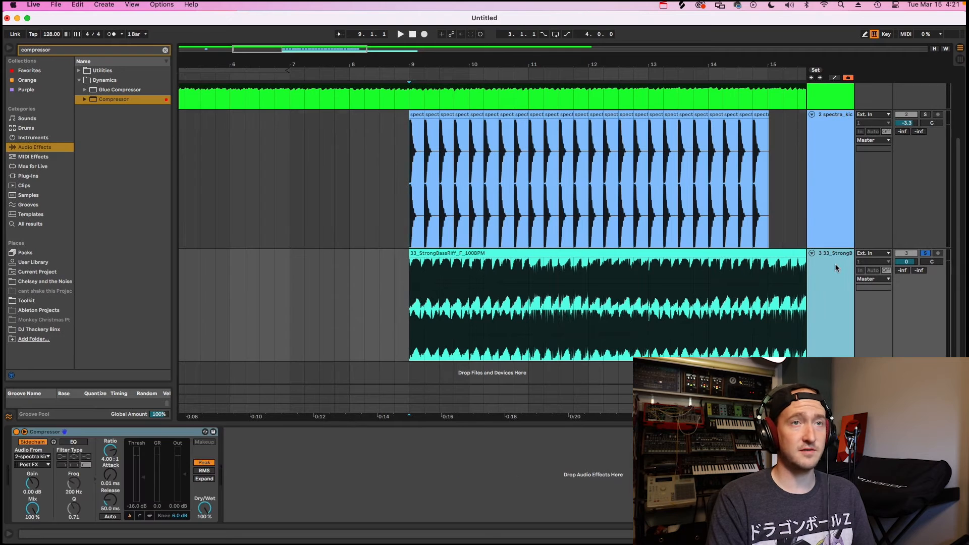
key(space)
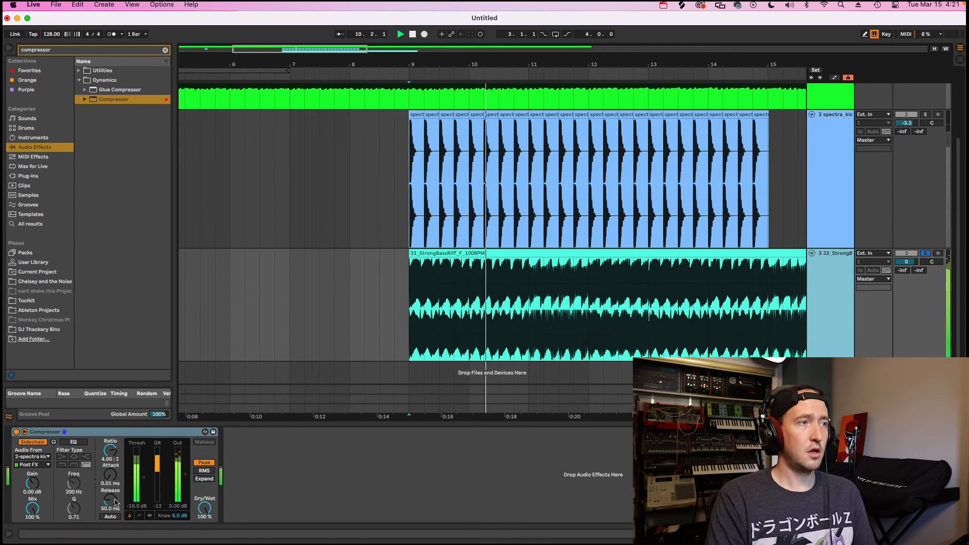
Set the bass Compressor's release to 338 ms and attack to 0.01 ms, and replay the soloed bass from bar 9.
drag(113, 497, 110, 470)
key(space)
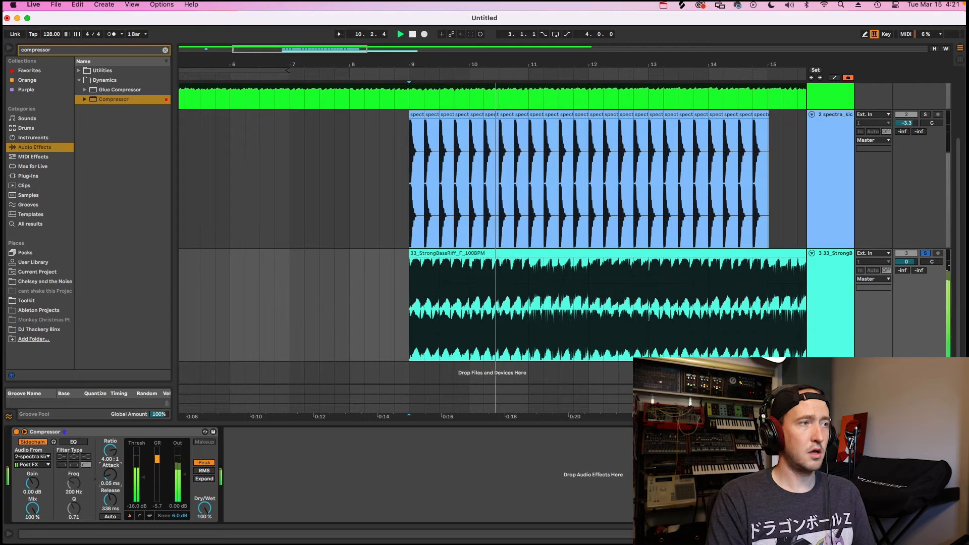
drag(110, 475, 110, 482)
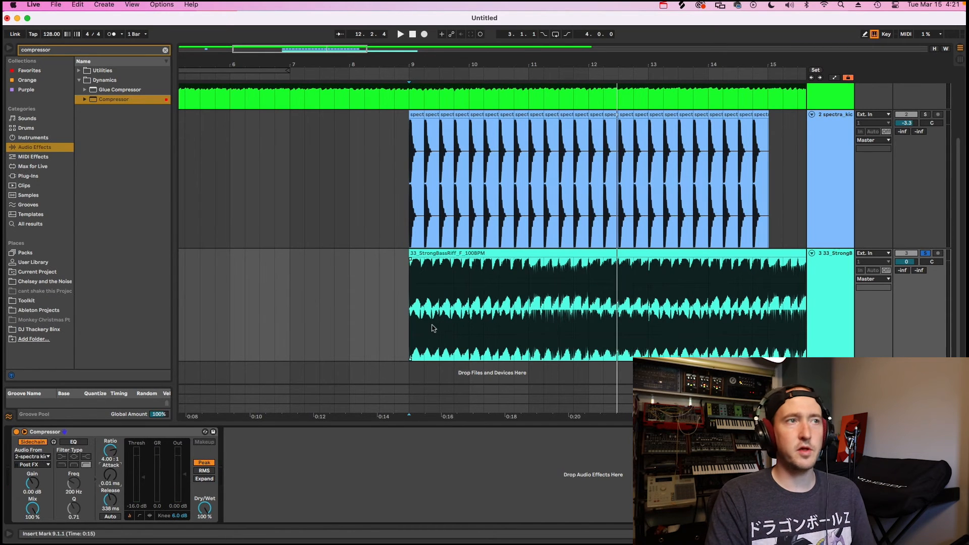
key(space)
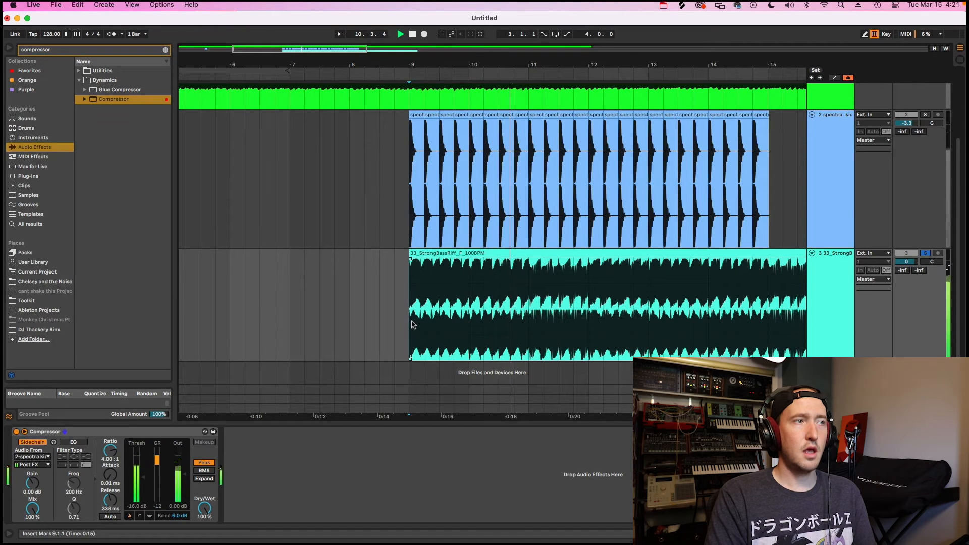
key(space)
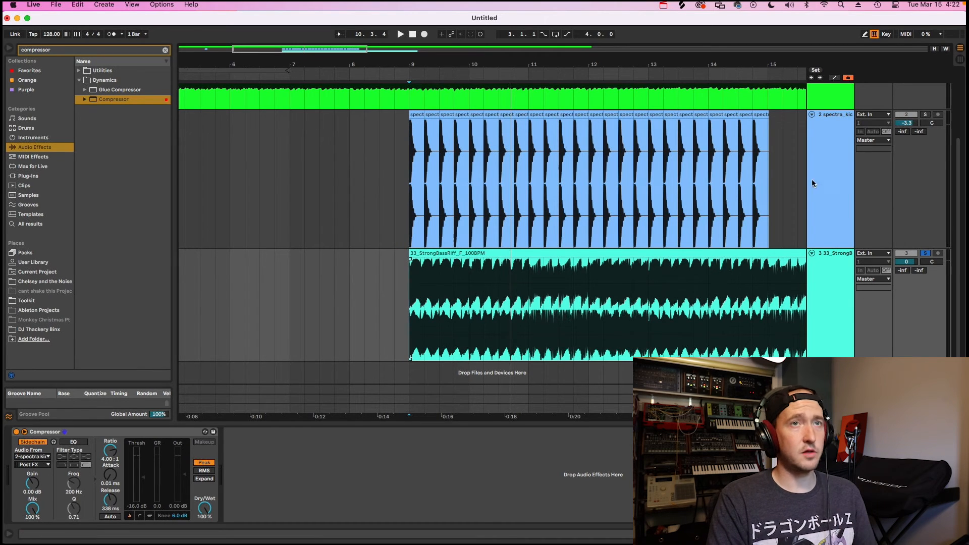
Solo the kick alongside the bass, play both from bar 9 and bypass the bass Compressor to compare the sound.
click(925, 114)
key(space)
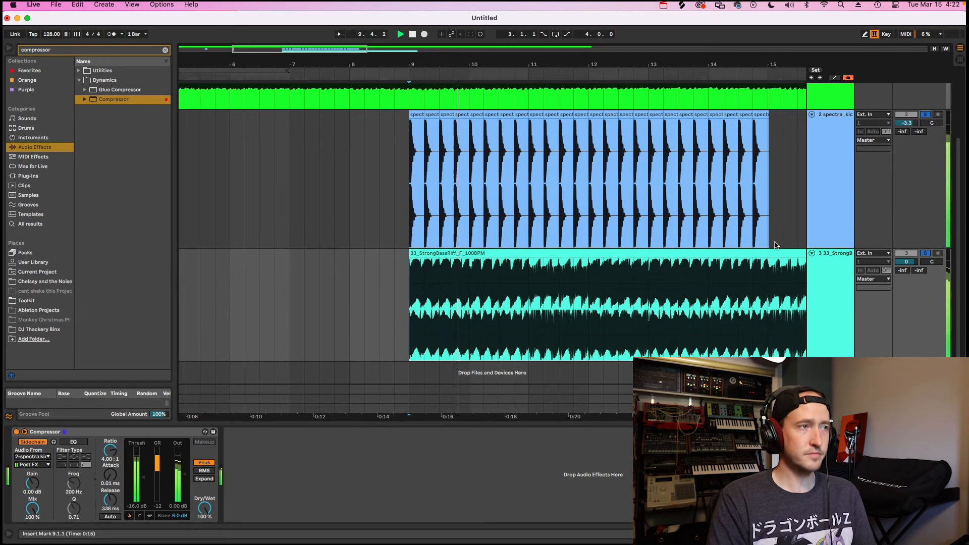
click(818, 271)
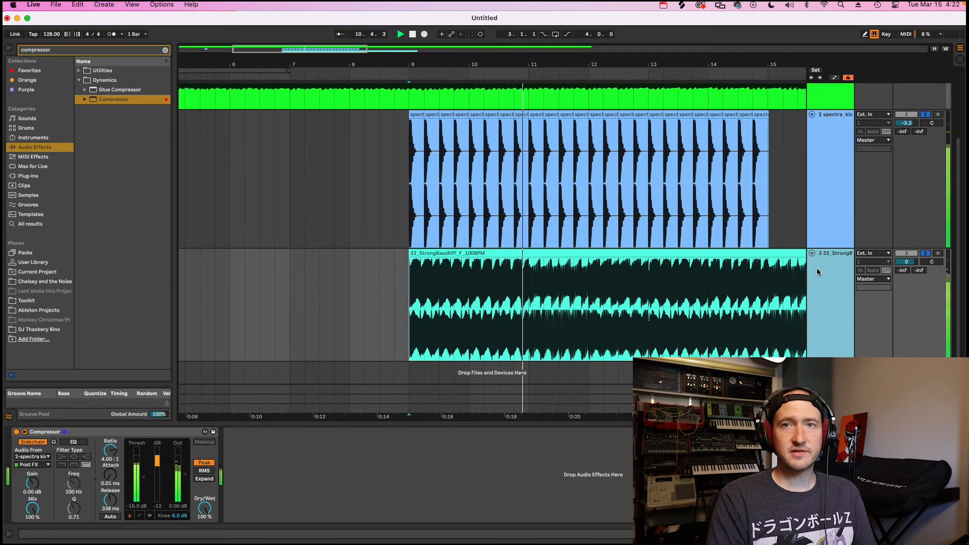
click(16, 432)
key(space)
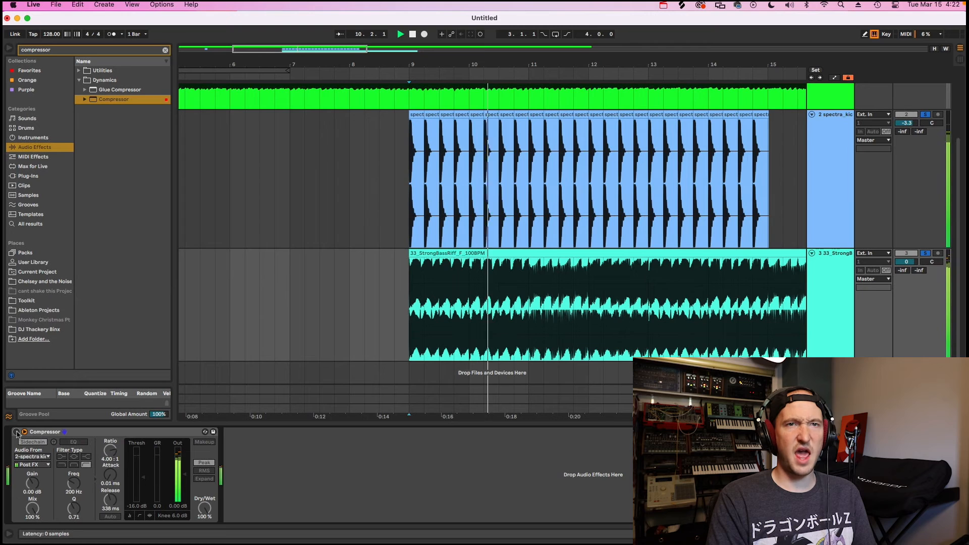
Re-enable the bass riff track's Compressor and replay the soloed kick and bass together from bar 9.
click(16, 432)
key(space)
key(space)
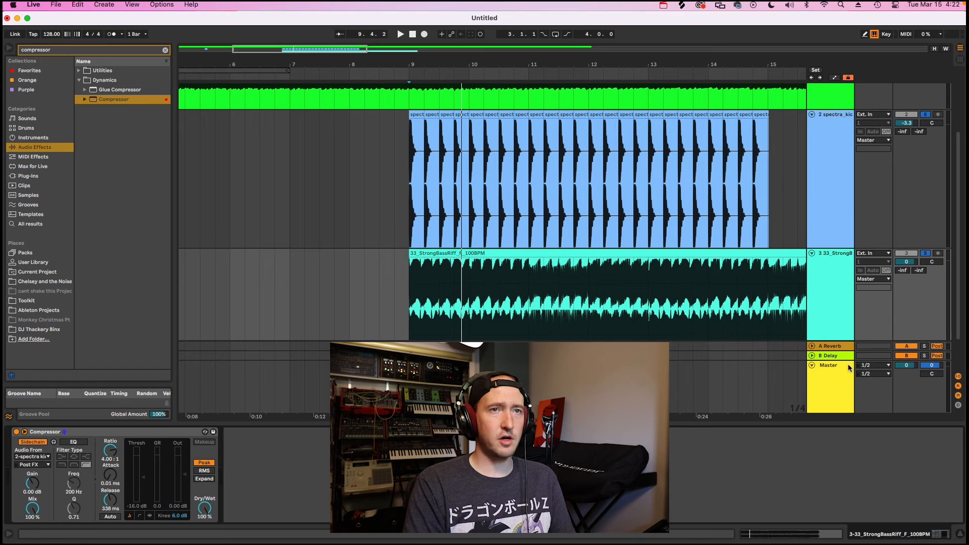
Reduce the bass riff track's height, reselect the track and replay it with the kick from bar 9, toggling its Compressor to compare.
drag(848, 362, 846, 298)
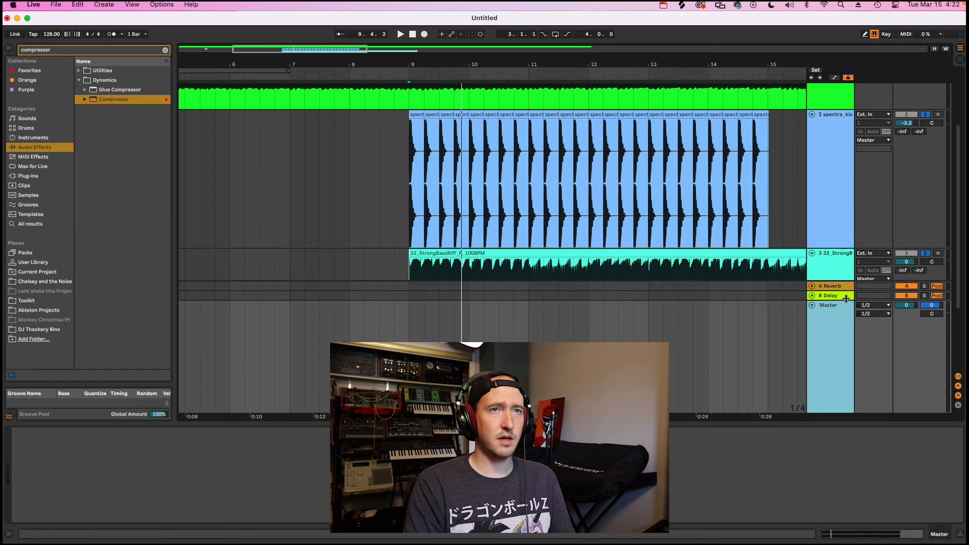
click(834, 263)
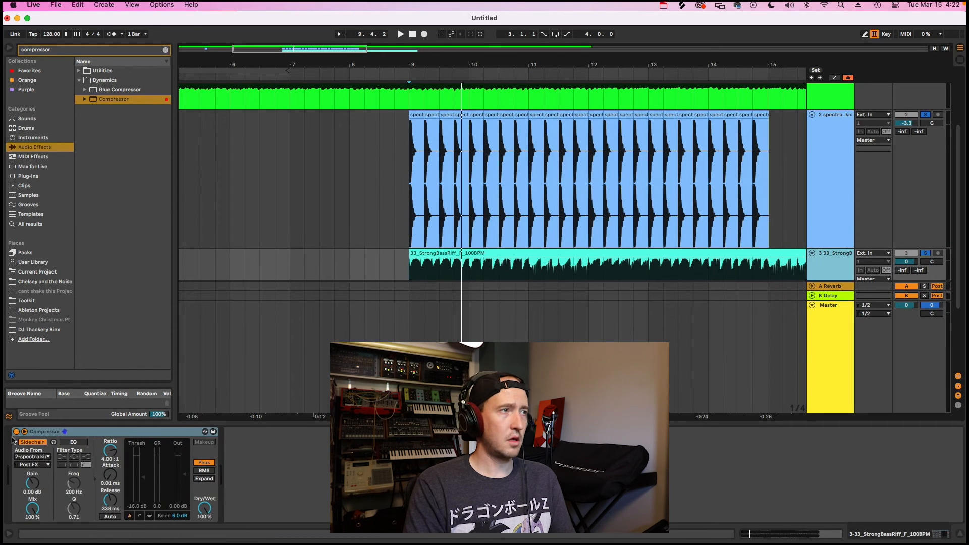
click(16, 432)
key(space)
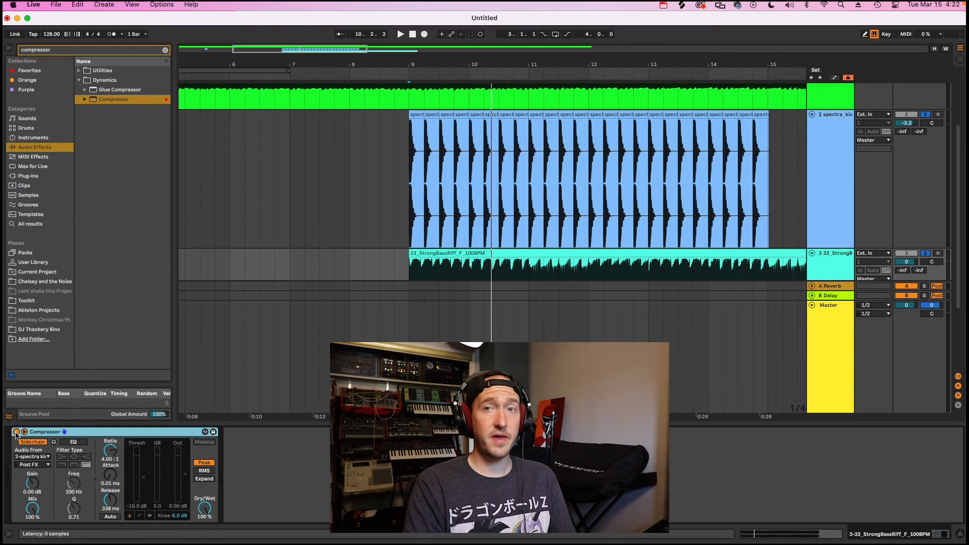
key(space)
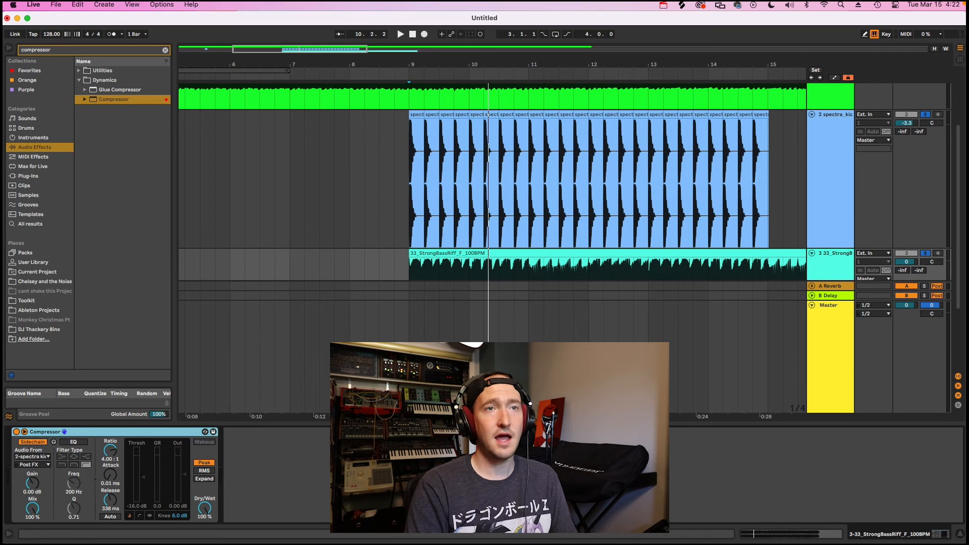
key(space)
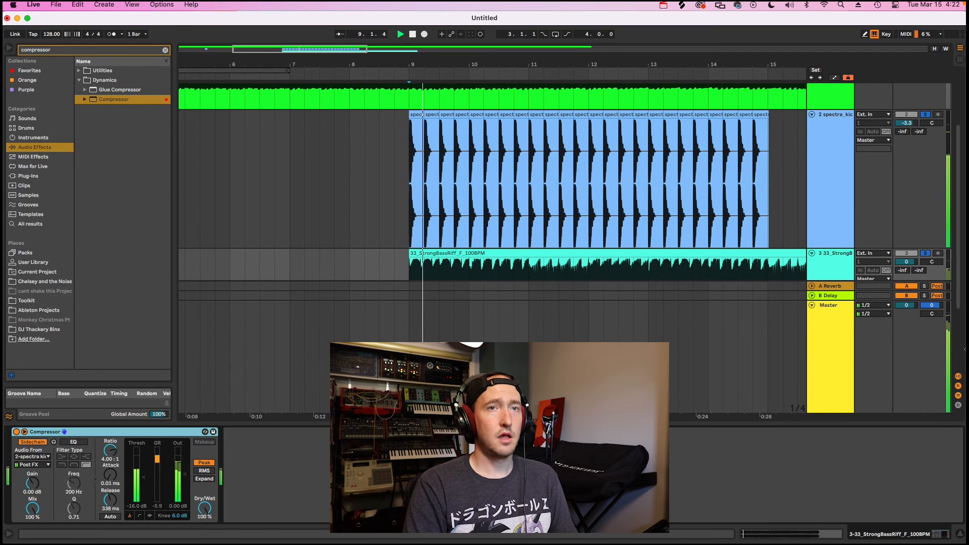